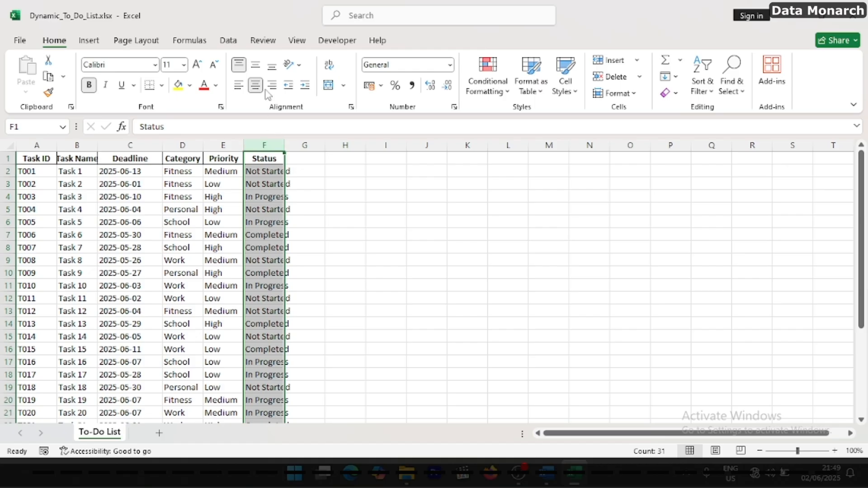
Restrict the Status column with a data validation list of Not Started, In Progress, Completed.
{"action": "left_click", "coordinate": [228, 40]}
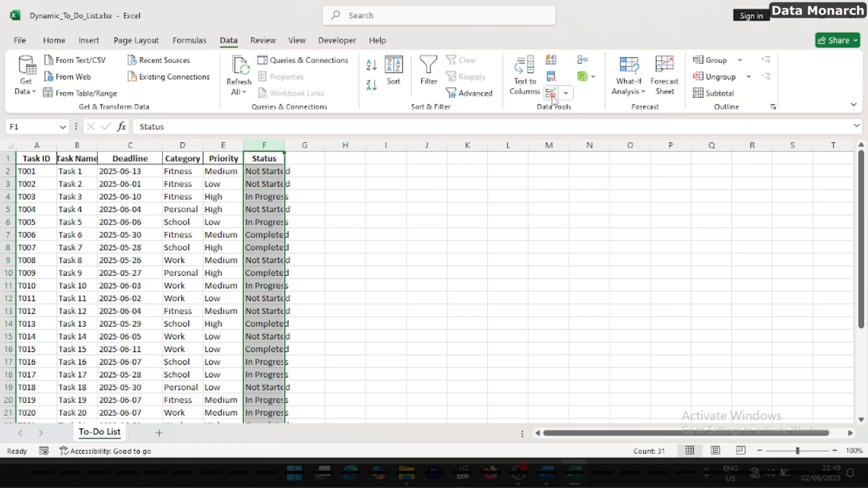
{"action": "left_click", "coordinate": [565, 93]}
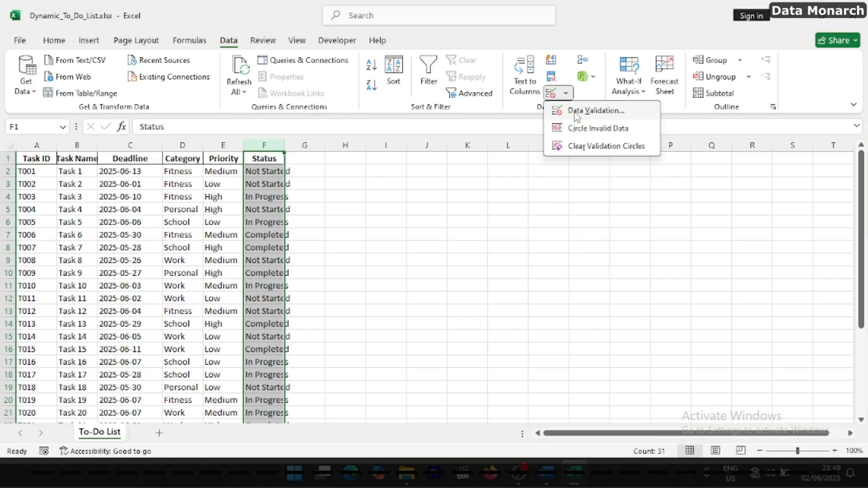
{"action": "left_click", "coordinate": [577, 114]}
{"action": "left_click_drag", "start_coordinate": [136, 114], "coordinate": [388, 116]}
{"action": "left_click", "coordinate": [394, 176]}
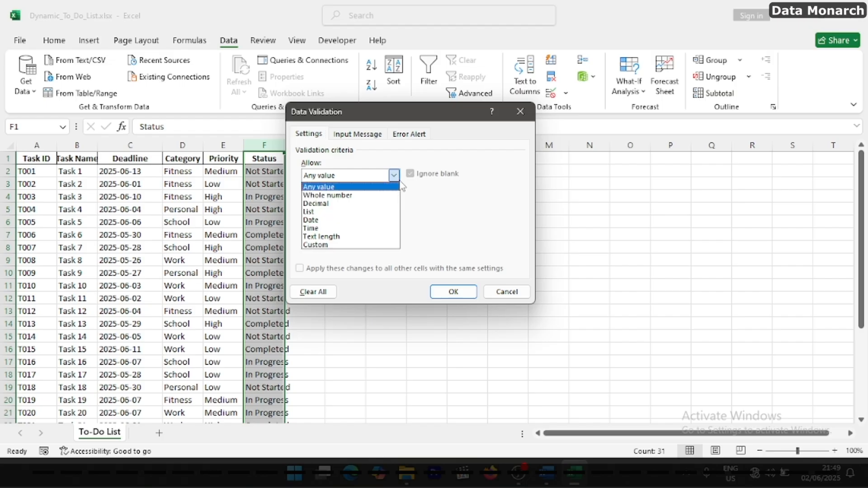
{"action": "left_click", "coordinate": [373, 211]}
{"action": "left_click", "coordinate": [356, 227]}
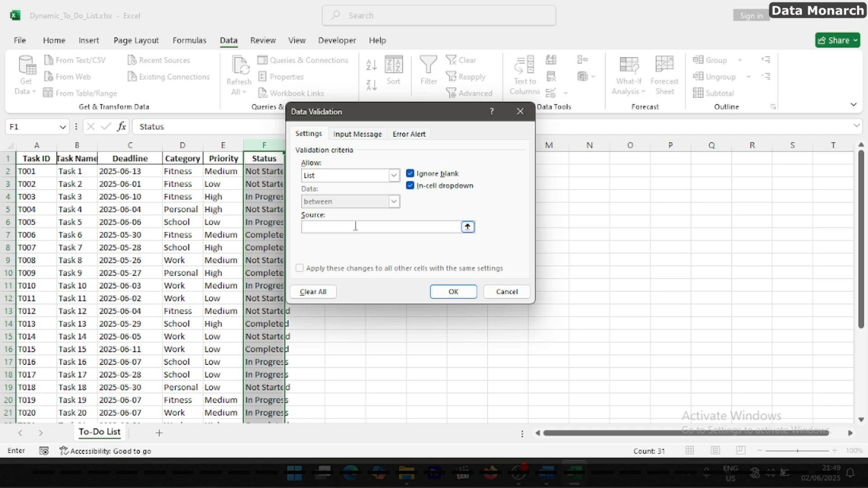
{"action": "type", "text": "Not Started, Inprogress,"}
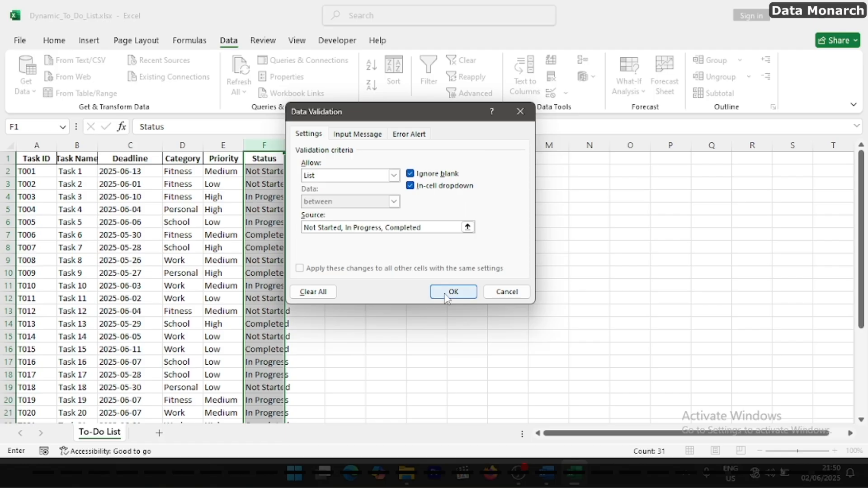
{"action": "left_click", "coordinate": [449, 295]}
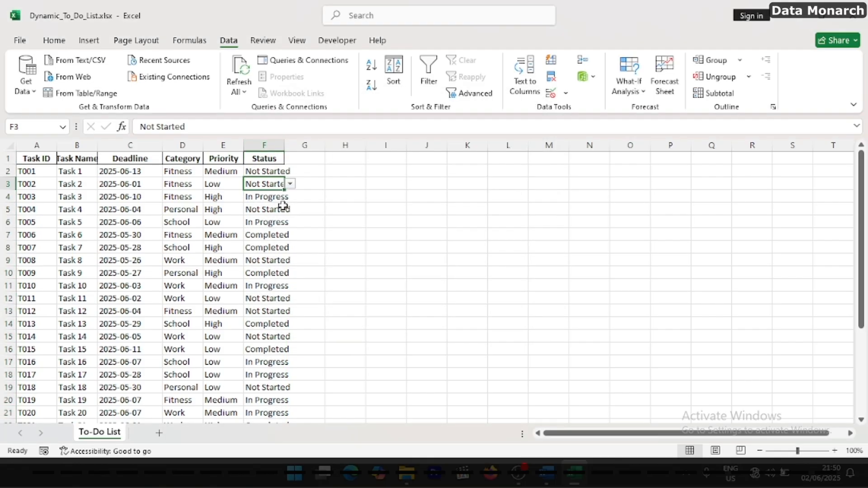
Check the options offered by the in-cell dropdown in the Status column.
{"action": "left_click", "coordinate": [278, 208]}
{"action": "left_click", "coordinate": [290, 209]}
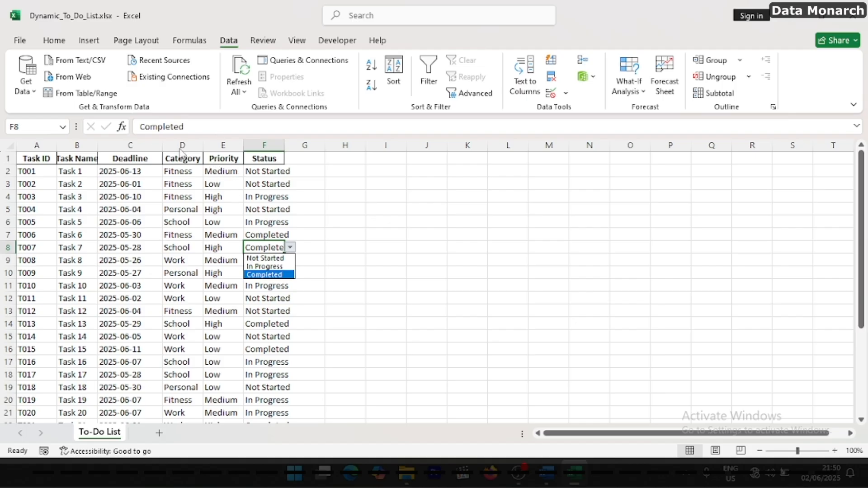
{"action": "key", "text": "Escape"}
Restrict the Priority column with a data validation list of Low, Medium, High.
{"action": "left_click", "coordinate": [223, 146]}
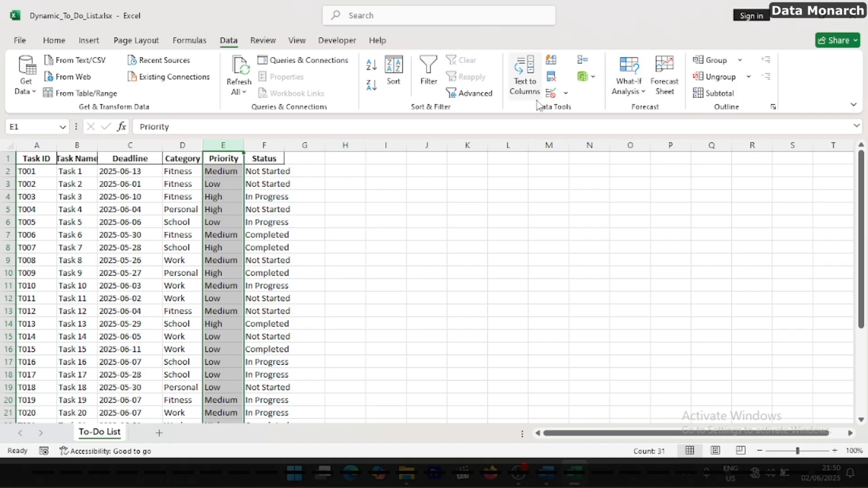
{"action": "left_click", "coordinate": [551, 93]}
{"action": "left_click", "coordinate": [394, 175]}
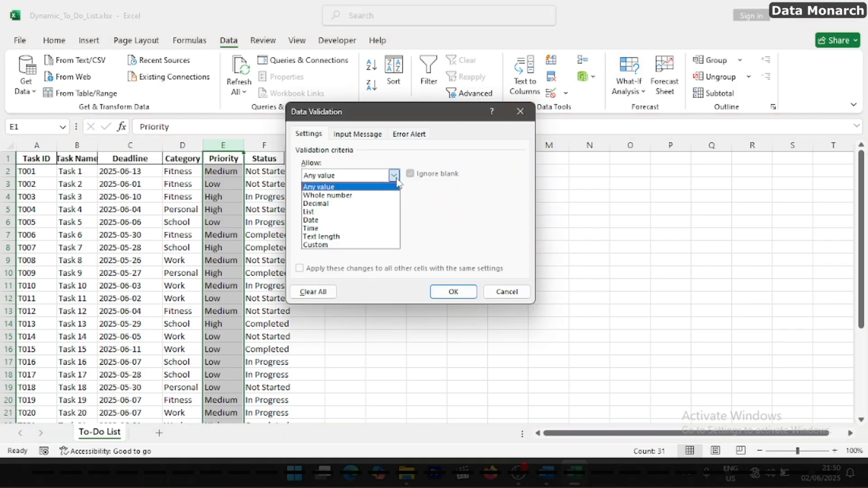
{"action": "left_click", "coordinate": [381, 212]}
{"action": "left_click", "coordinate": [317, 228]}
{"action": "type", "text": "Low, Medium, High"}
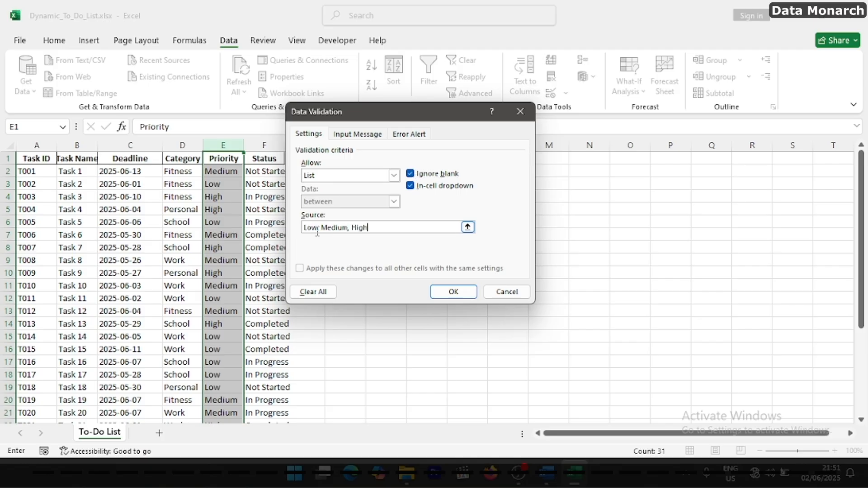
{"action": "left_click", "coordinate": [455, 291]}
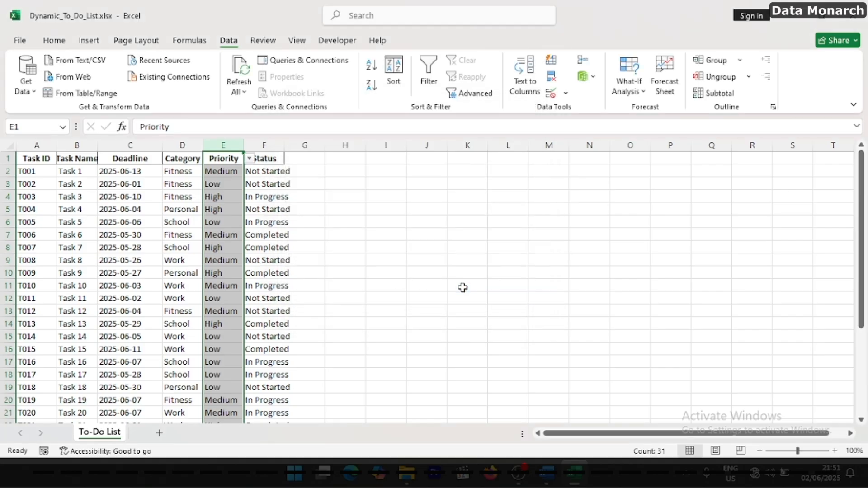
{"action": "key", "text": "Down"}
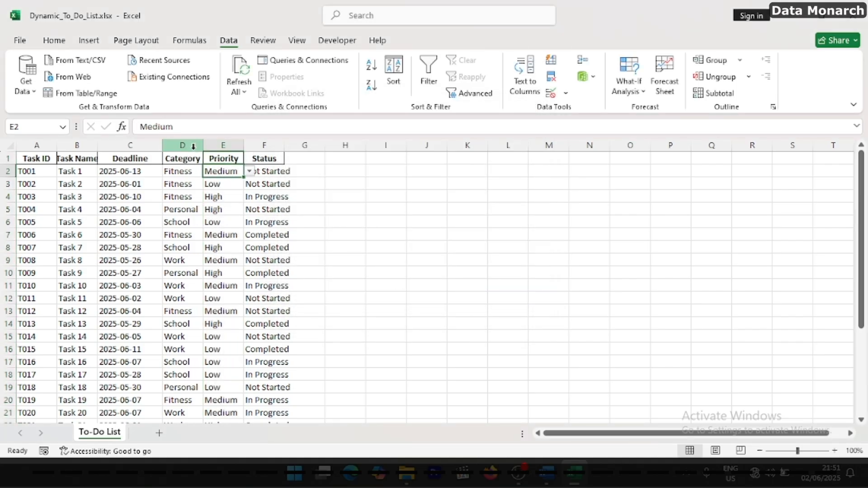
Temporarily filter the Category column to examine its distinct values, and remove the filter again.
{"action": "left_click", "coordinate": [194, 142]}
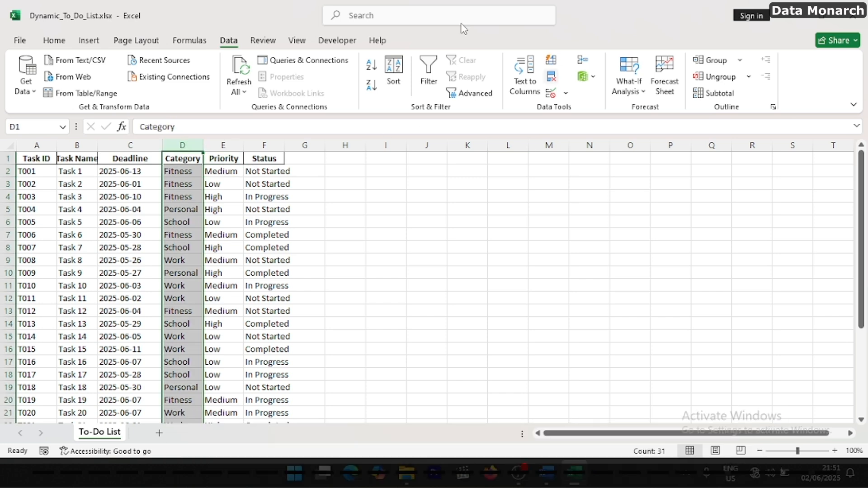
{"action": "left_click", "coordinate": [61, 45]}
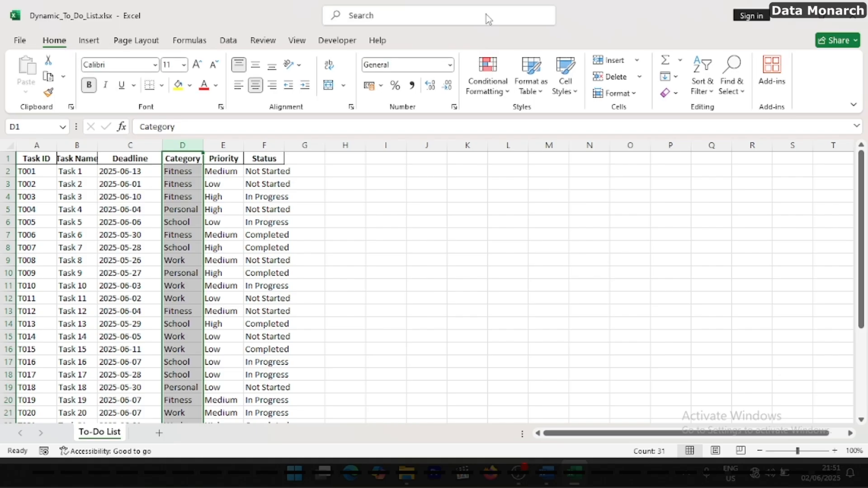
{"action": "left_click", "coordinate": [701, 92]}
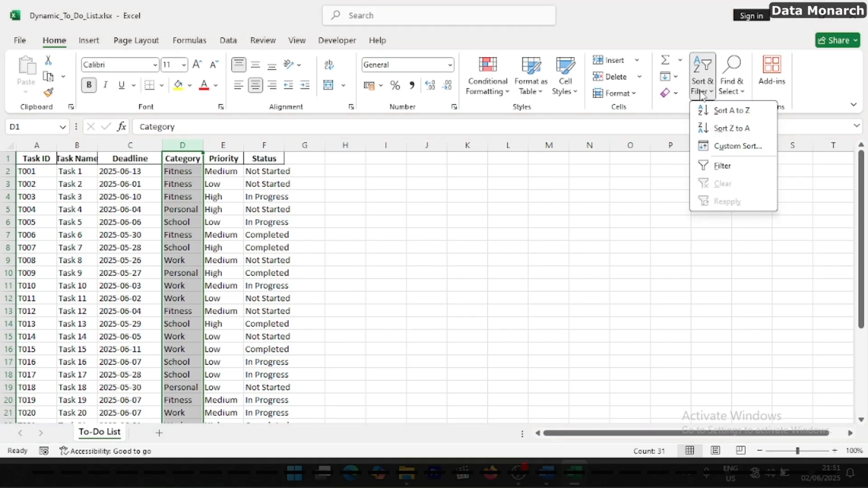
{"action": "left_click", "coordinate": [717, 166]}
{"action": "left_click", "coordinate": [197, 158]}
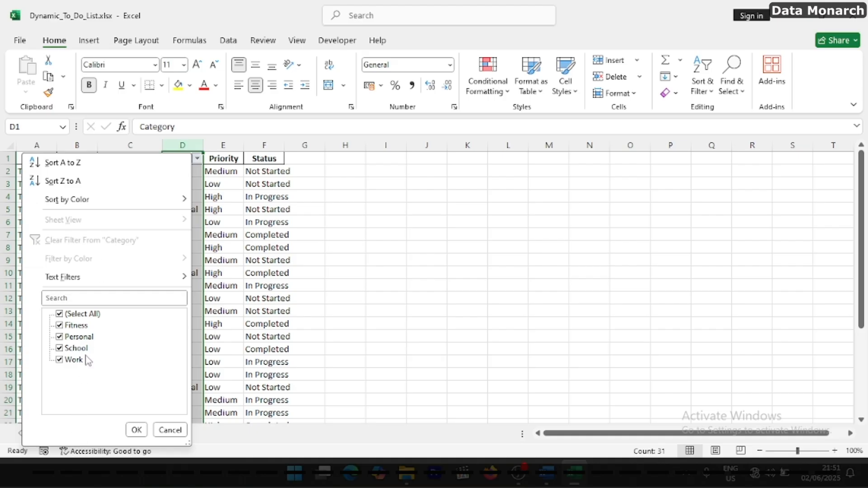
{"action": "left_click", "coordinate": [137, 430]}
{"action": "left_click", "coordinate": [702, 77]}
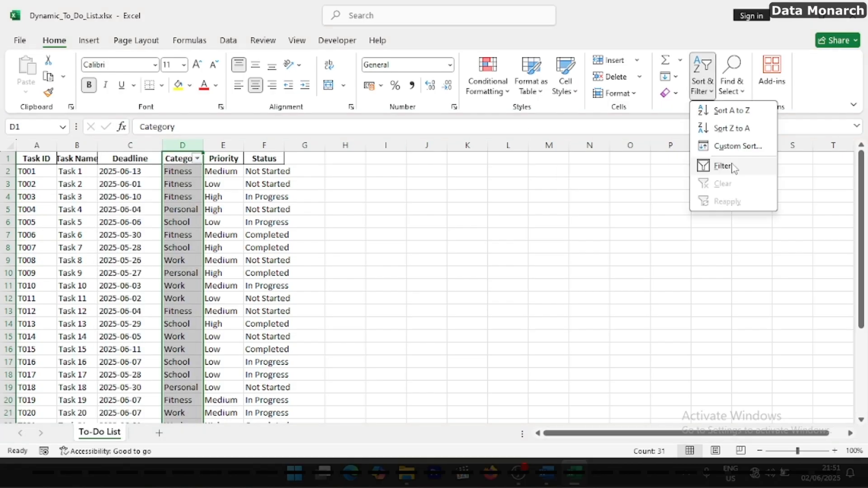
{"action": "left_click", "coordinate": [732, 167]}
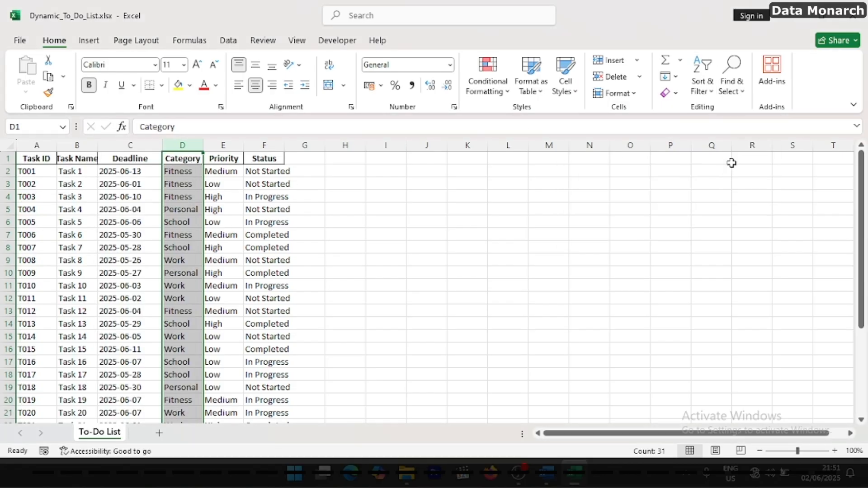
{"action": "left_click", "coordinate": [181, 215]}
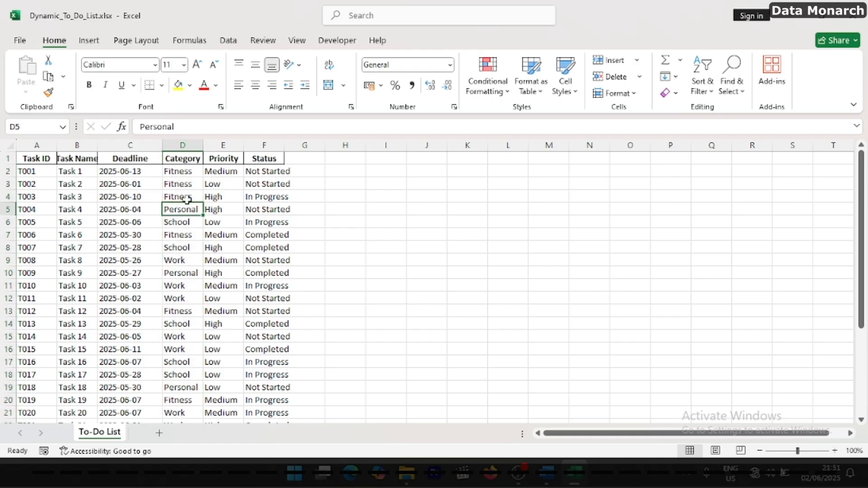
Restrict the Category column with a data validation list of Fitness, School, Personal, Work.
{"action": "left_click", "coordinate": [189, 144]}
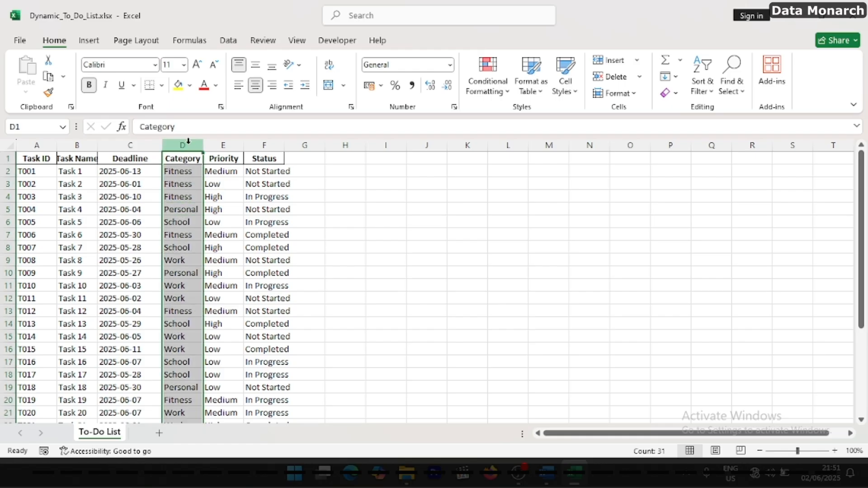
{"action": "left_click", "coordinate": [228, 40]}
{"action": "left_click", "coordinate": [552, 94]}
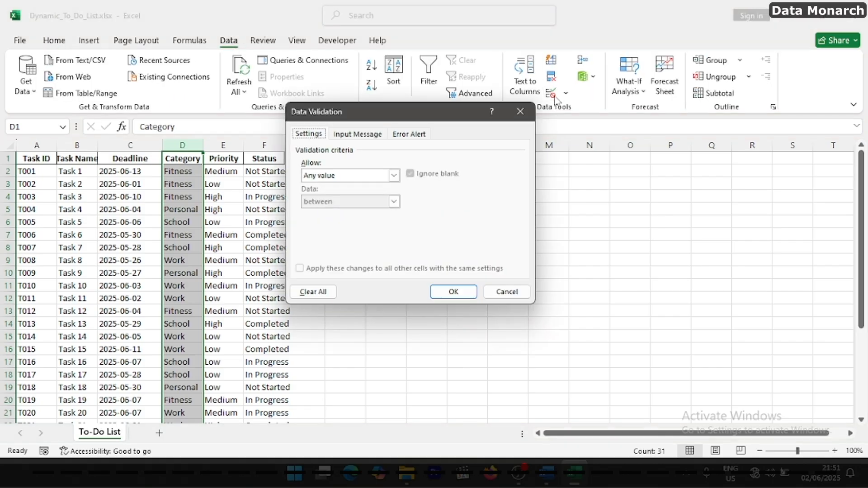
{"action": "left_click", "coordinate": [395, 176]}
{"action": "left_click", "coordinate": [385, 212]}
{"action": "left_click", "coordinate": [374, 227]}
{"action": "type", "text": "Fitness, School, Personal, Work"}
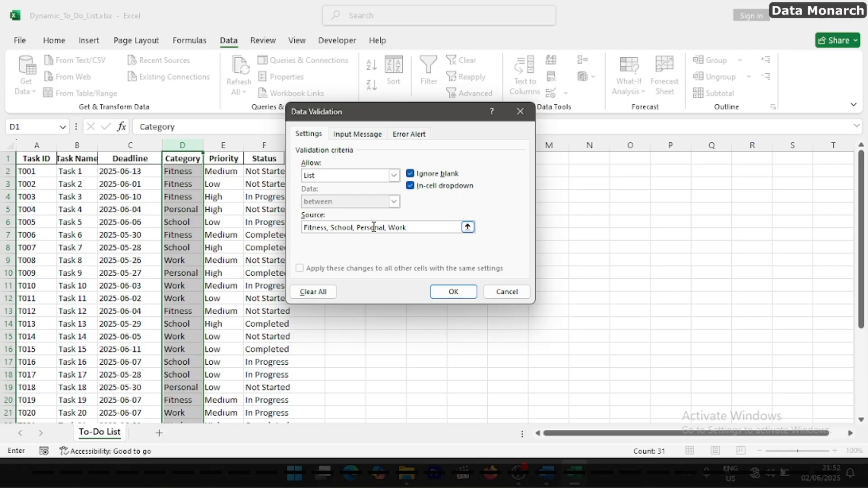
{"action": "left_click", "coordinate": [452, 292]}
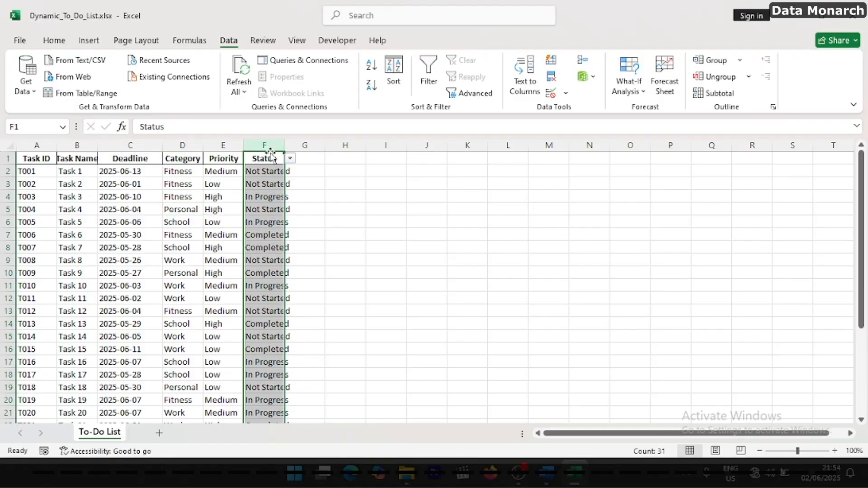
Set up a Text That Contains highlight rule on the Status column for the text "Not Started".
{"action": "left_click", "coordinate": [55, 42]}
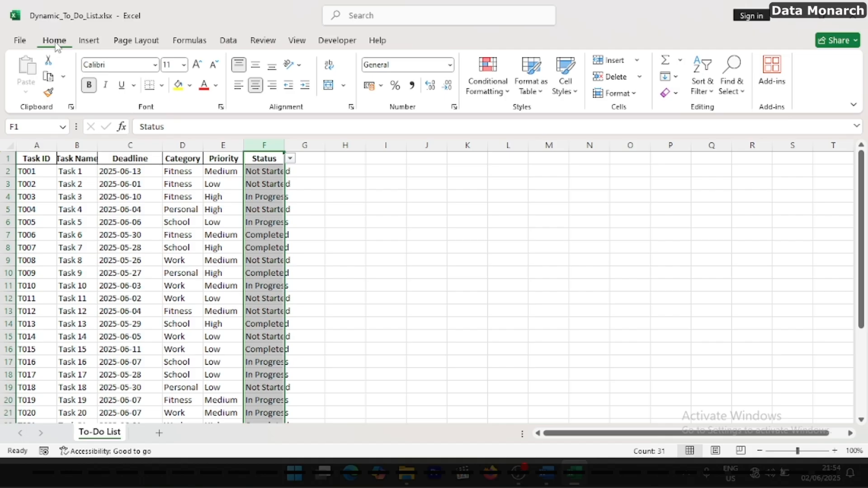
{"action": "left_click", "coordinate": [506, 90]}
{"action": "mouse_move", "coordinate": [506, 113]}
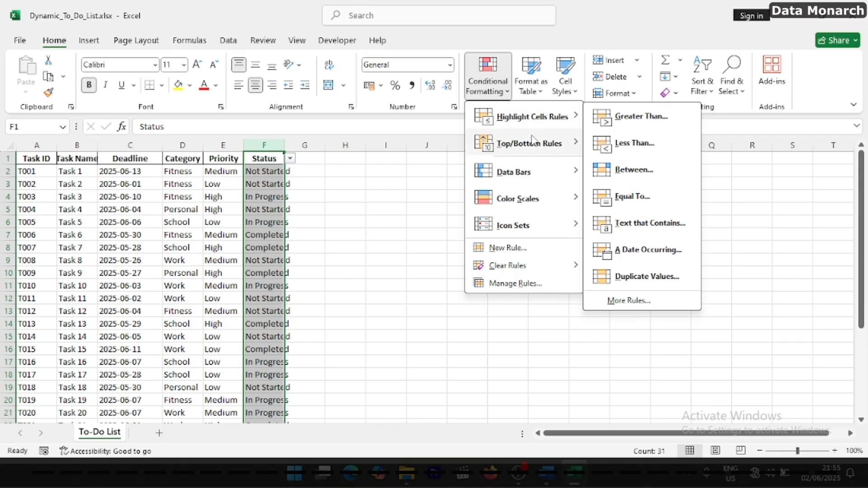
{"action": "mouse_move", "coordinate": [534, 153]}
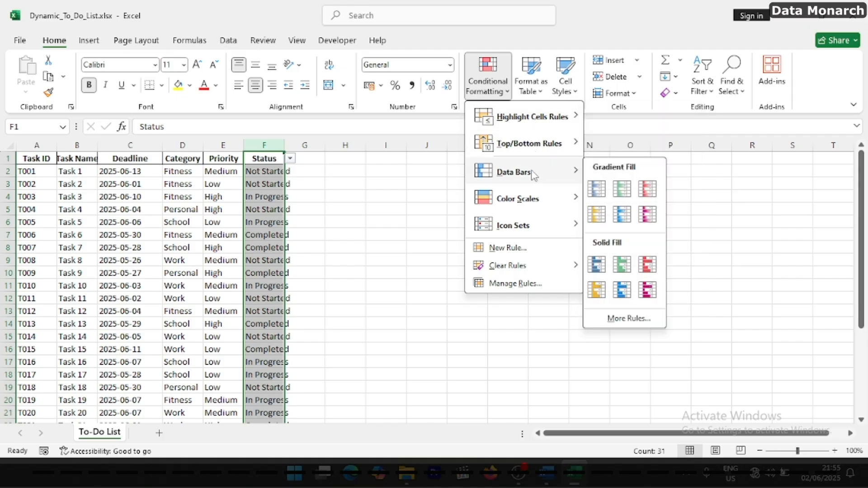
{"action": "mouse_move", "coordinate": [543, 128]}
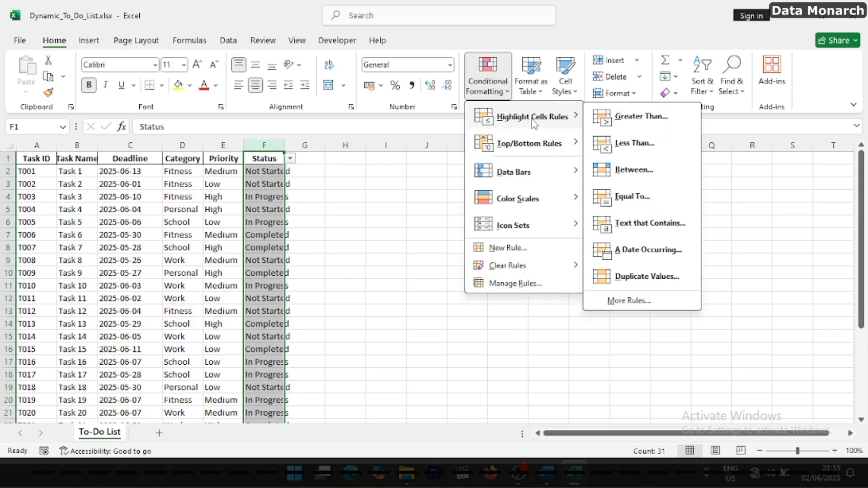
{"action": "left_click", "coordinate": [654, 230]}
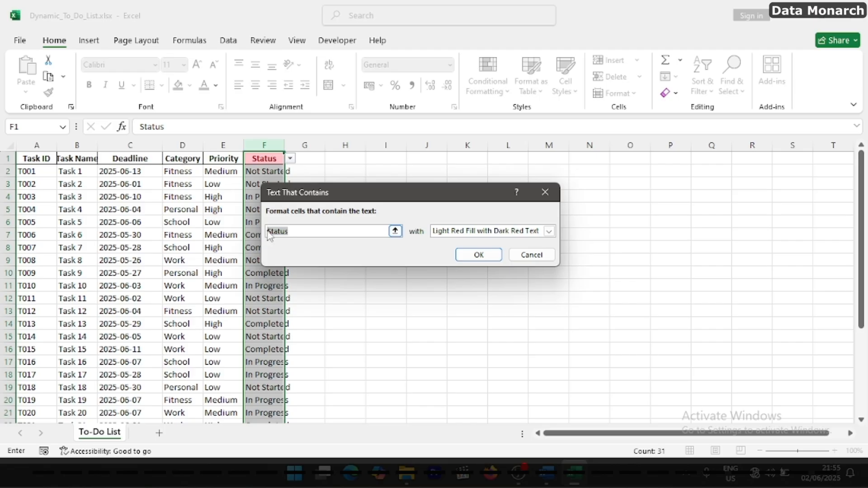
{"action": "type", "text": "Not Started"}
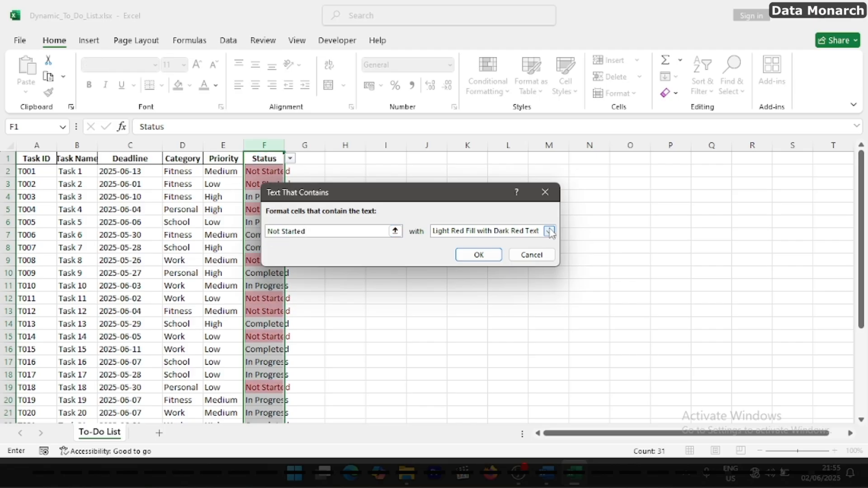
{"action": "left_click", "coordinate": [550, 232]}
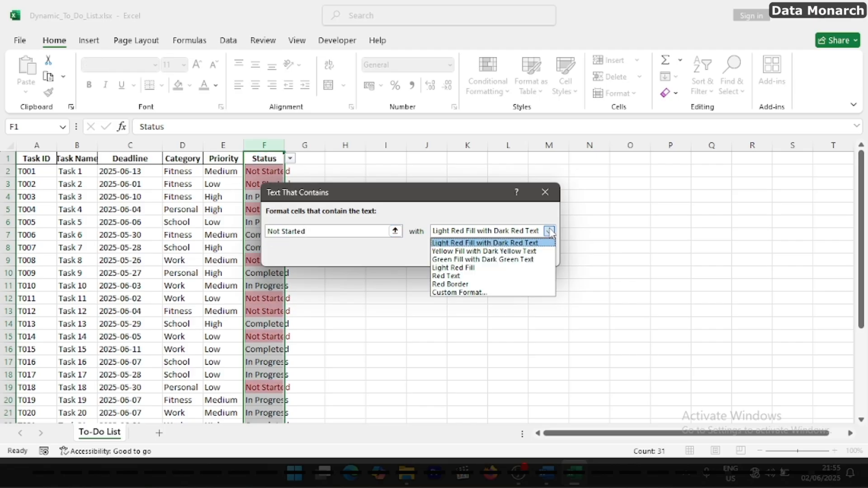
{"action": "left_click", "coordinate": [482, 293]}
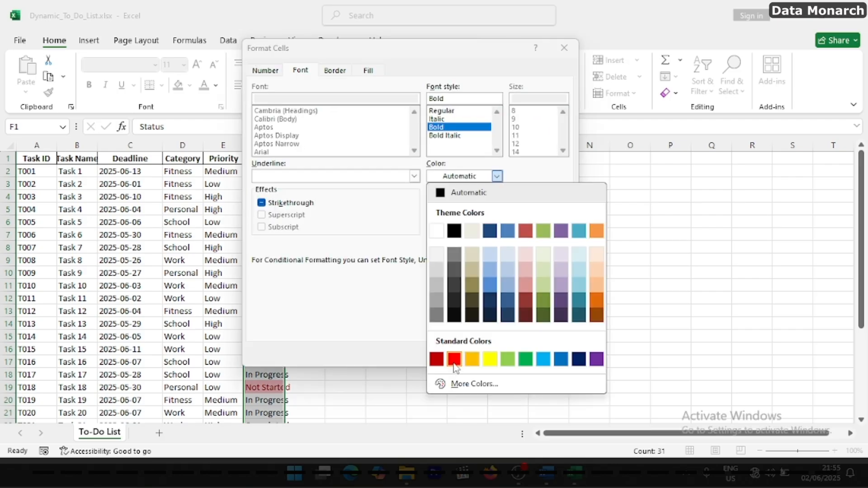
{"action": "left_click", "coordinate": [451, 358]}
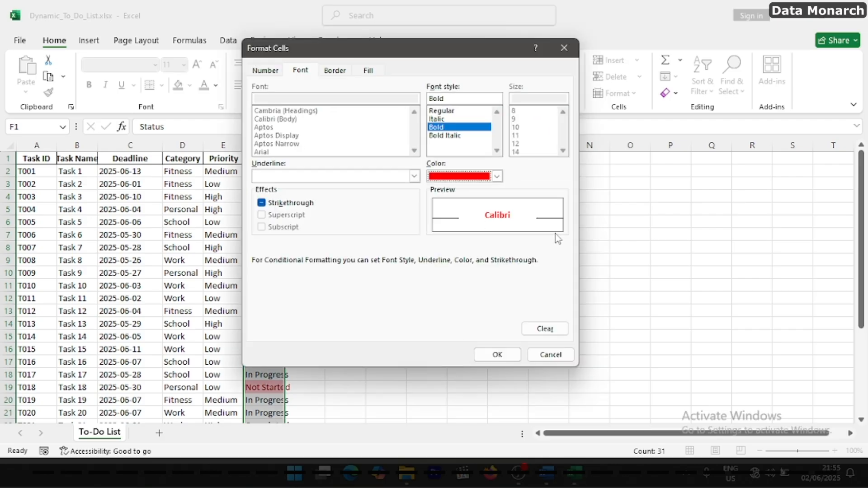
{"action": "left_click", "coordinate": [550, 355]}
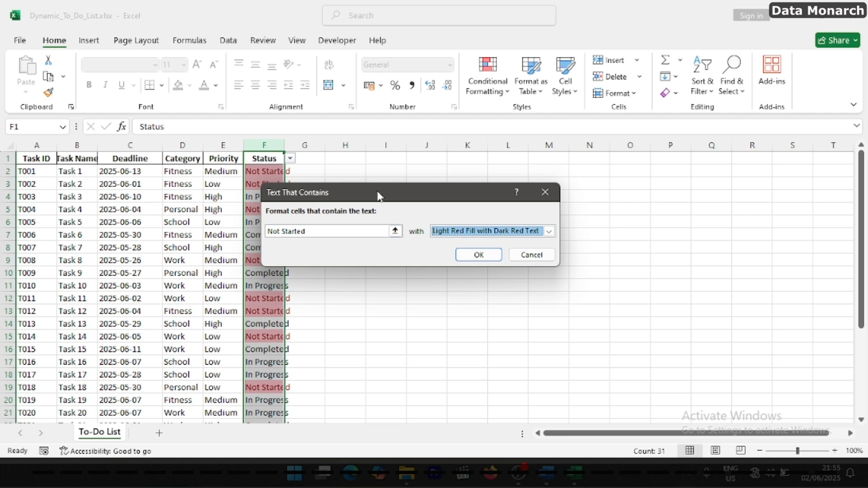
Apply the "Not Started" highlight rule with Light Red Fill with Dark Red Text.
{"action": "left_click_drag", "start_coordinate": [380, 196], "coordinate": [451, 209]}
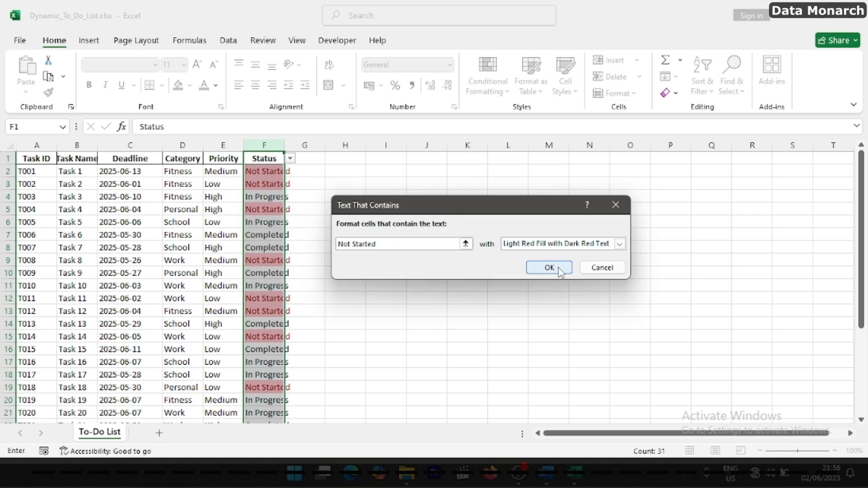
{"action": "left_click", "coordinate": [561, 267]}
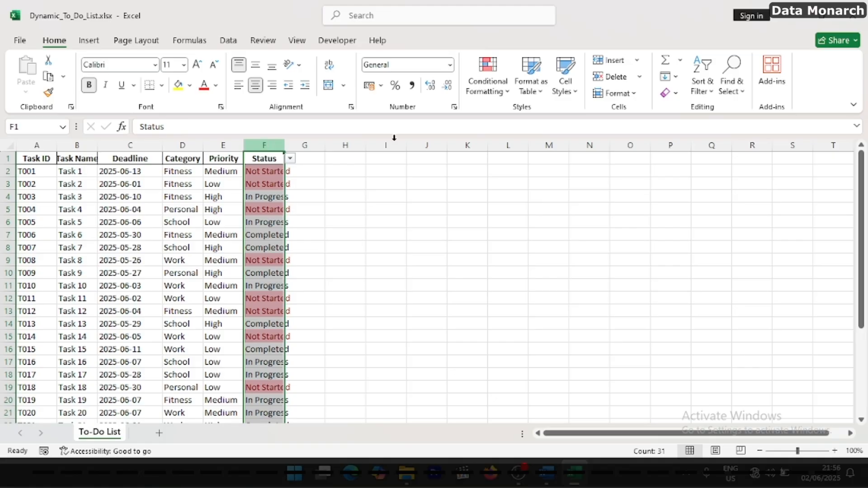
Highlight Status cells containing the text "In Progress" with Yellow Fill with Dark Yellow Text.
{"action": "left_click", "coordinate": [488, 84]}
{"action": "mouse_move", "coordinate": [533, 115]}
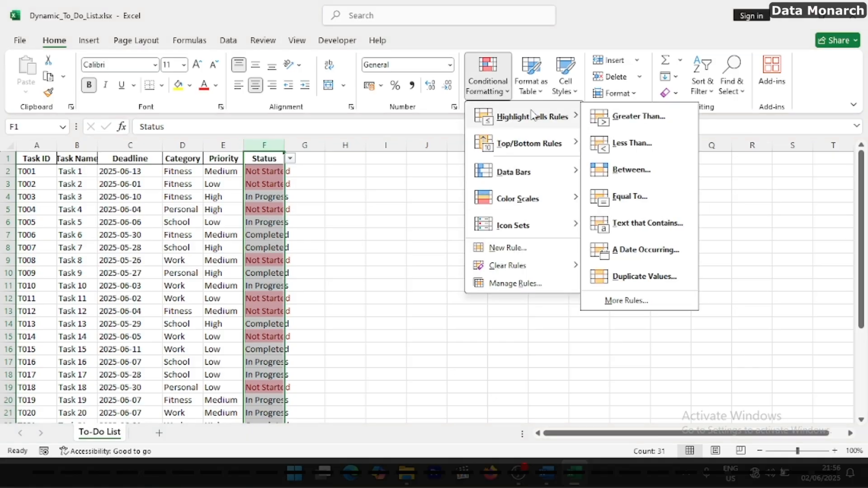
{"action": "left_click", "coordinate": [636, 223]}
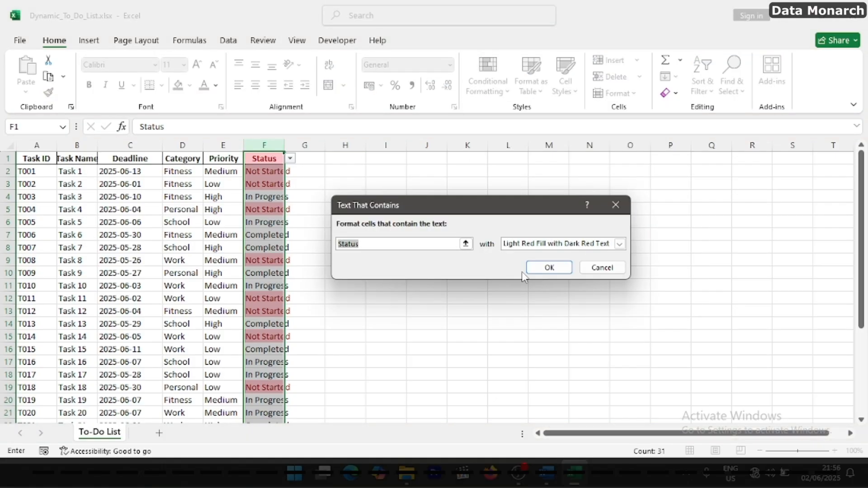
{"action": "type", "text": "In Progress"}
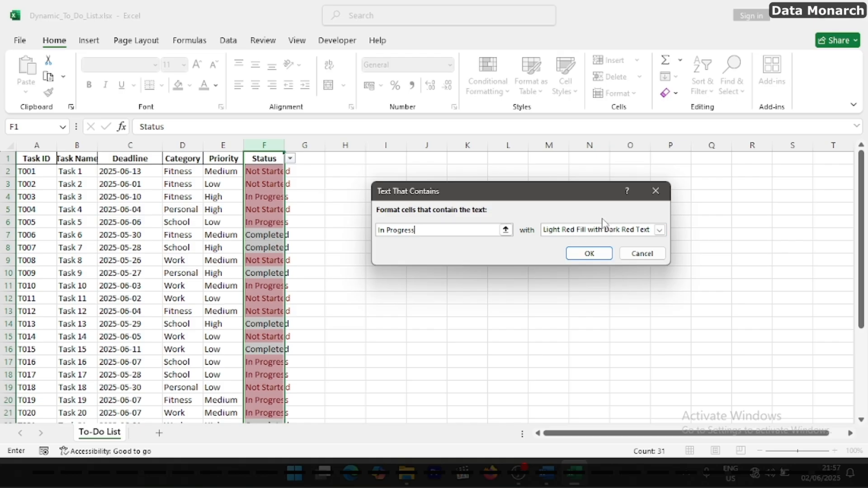
{"action": "left_click", "coordinate": [659, 231]}
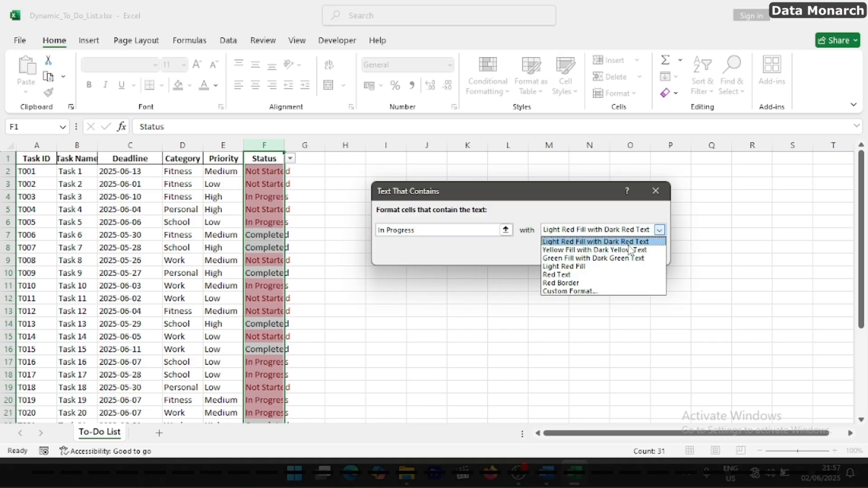
{"action": "left_click", "coordinate": [589, 251]}
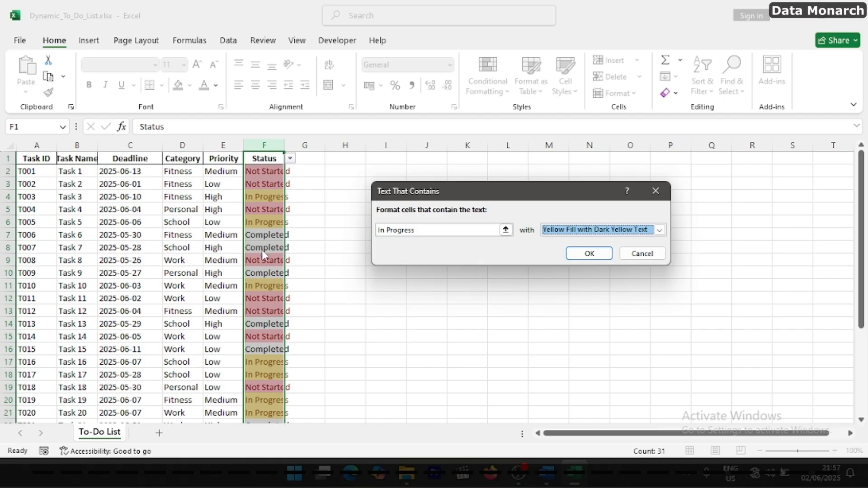
{"action": "left_click", "coordinate": [589, 252]}
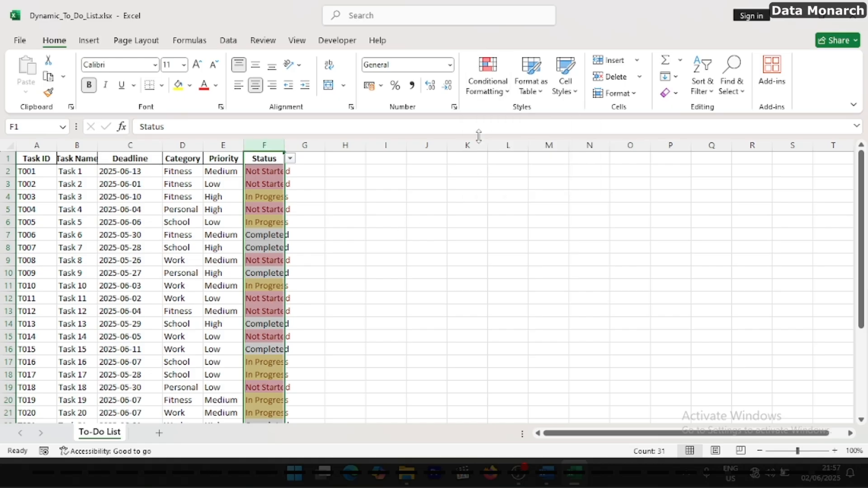
Highlight Status cells containing the text "Completed" with Green Fill with Dark Green Text.
{"action": "left_click", "coordinate": [506, 92]}
{"action": "mouse_move", "coordinate": [509, 116]}
{"action": "left_click", "coordinate": [679, 223]}
{"action": "left_click", "coordinate": [660, 231]}
{"action": "left_click", "coordinate": [622, 250]}
{"action": "left_click", "coordinate": [589, 253]}
Widen the Status column so its entries fit inside the cells.
{"action": "left_click", "coordinate": [318, 276]}
{"action": "left_click_drag", "start_coordinate": [282, 144], "coordinate": [312, 142]}
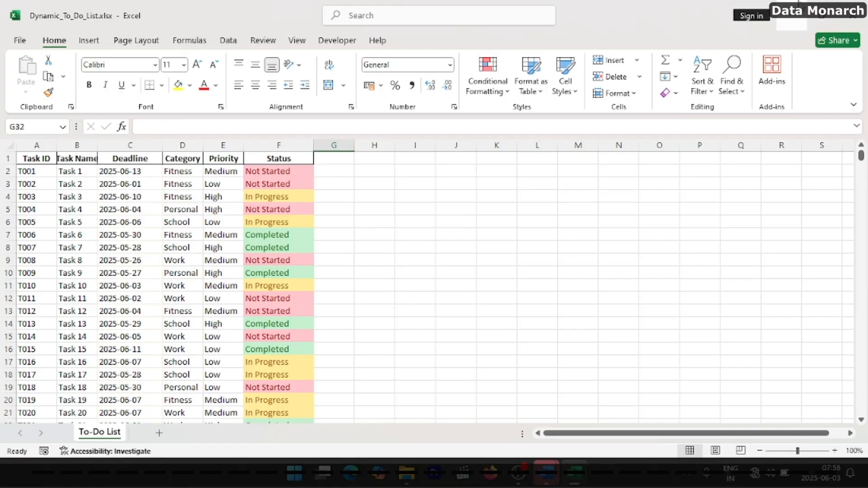
{"action": "left_click", "coordinate": [425, 192]}
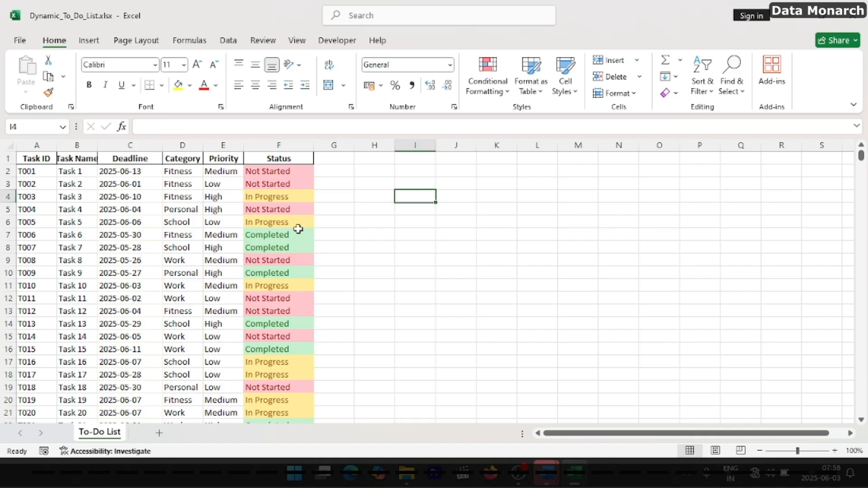
Insert a PivotTable on a new worksheet from the task range A1:F31 of the To-Do List sheet.
{"action": "left_click", "coordinate": [36, 158]}
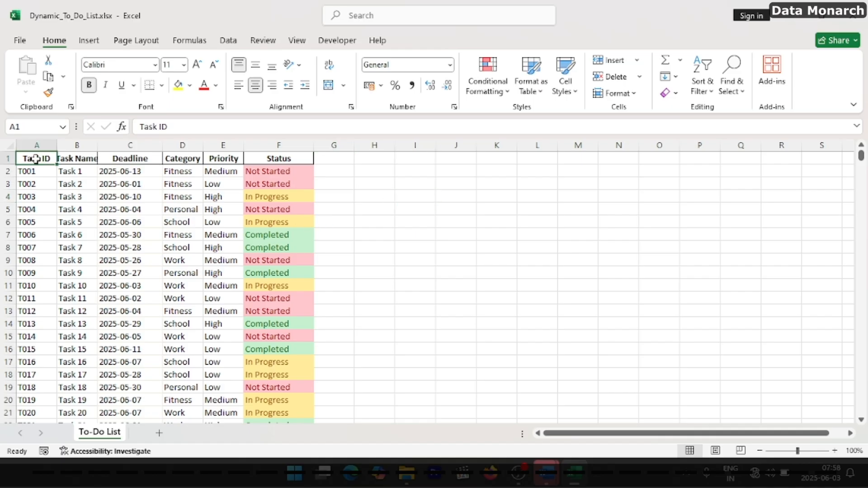
{"action": "left_click", "coordinate": [89, 42]}
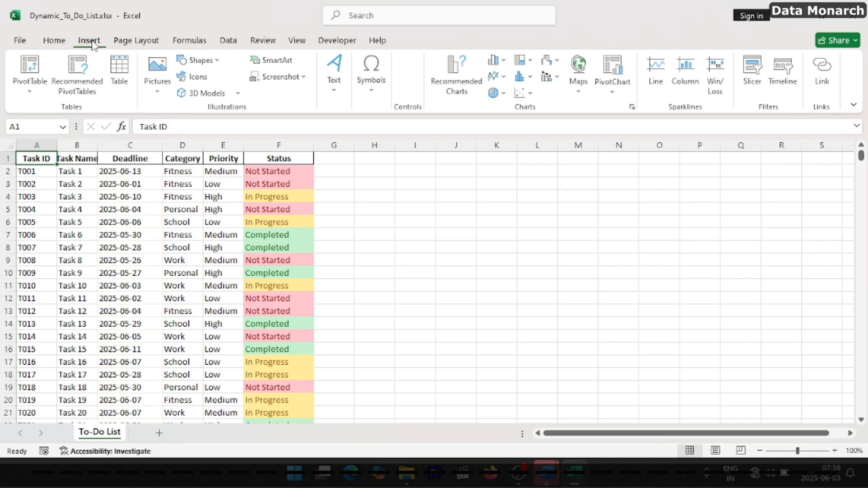
{"action": "left_click", "coordinate": [30, 67]}
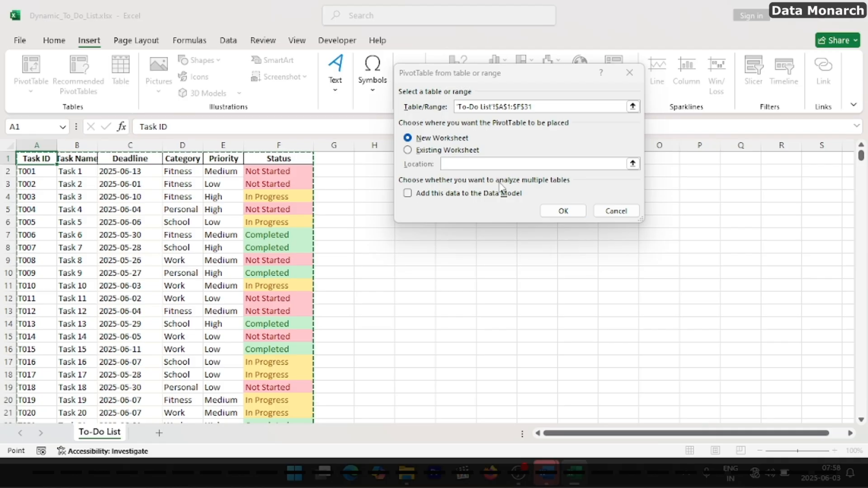
{"action": "left_click", "coordinate": [561, 212]}
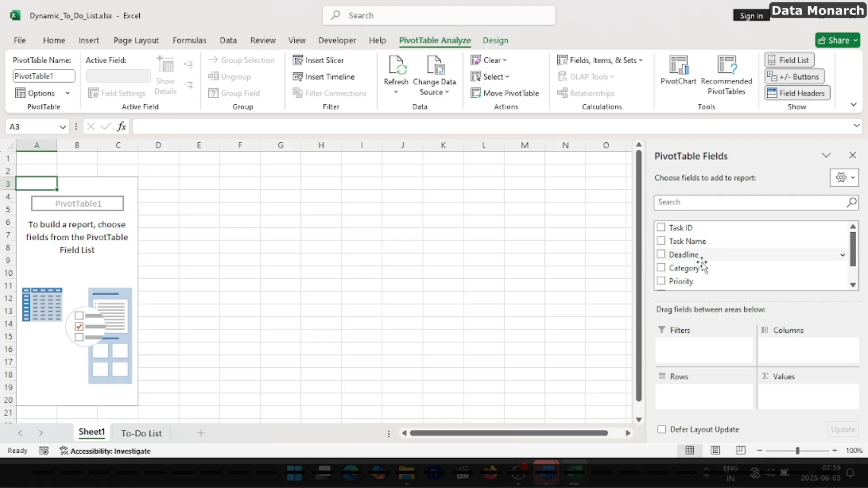
Build the PivotTable with Status as rows and the count of Task ID as values.
{"action": "scroll", "coordinate": [721, 277], "scroll_direction": "down", "scroll_amount": 1}
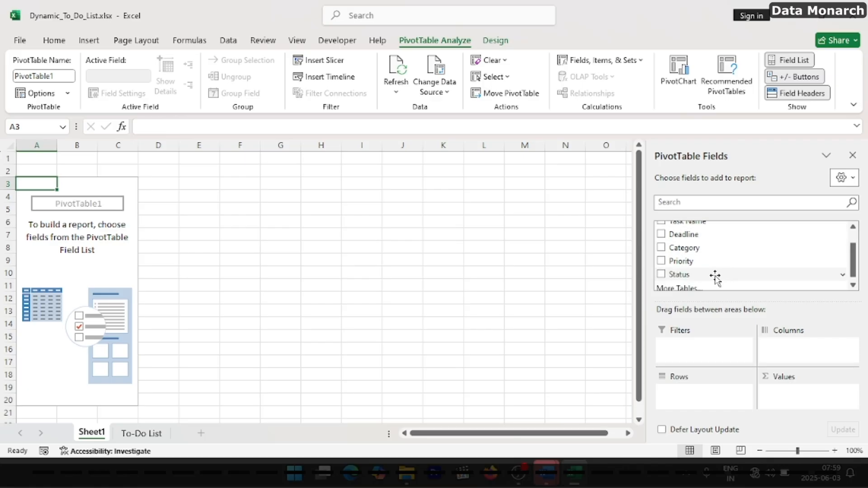
{"action": "left_click_drag", "start_coordinate": [715, 277], "coordinate": [707, 383]}
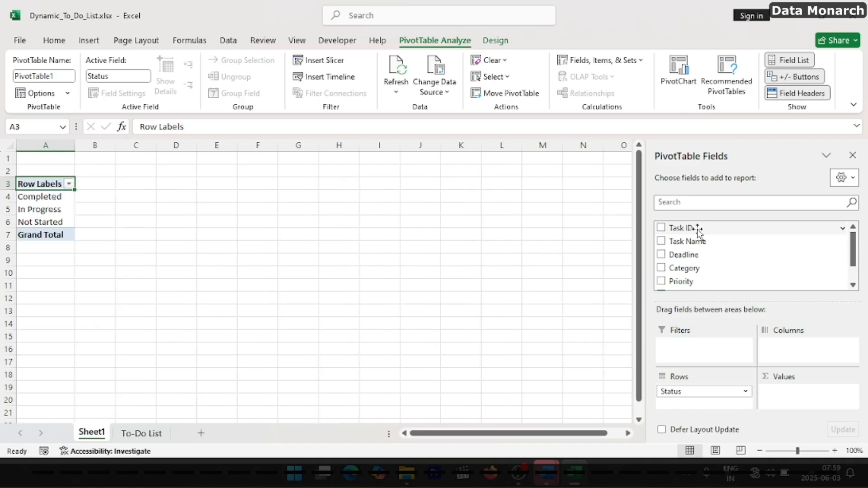
{"action": "left_click_drag", "start_coordinate": [697, 232], "coordinate": [781, 398]}
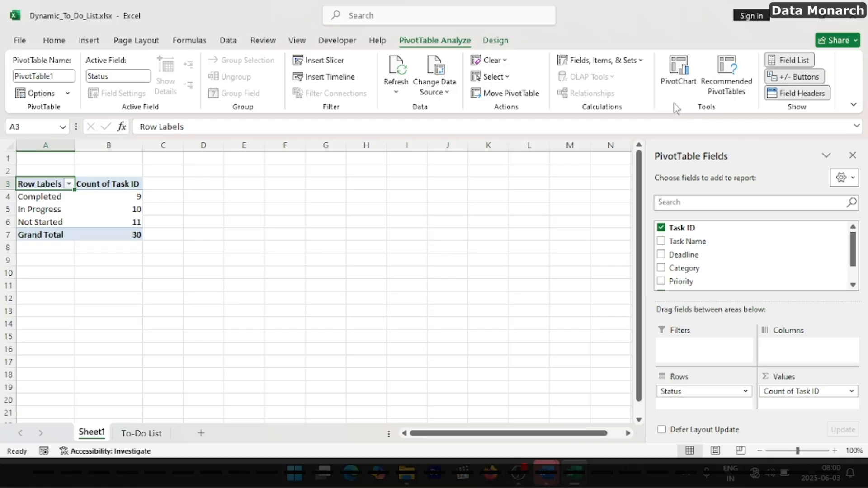
Insert a Doughnut PivotChart based on the status counts.
{"action": "left_click", "coordinate": [686, 79]}
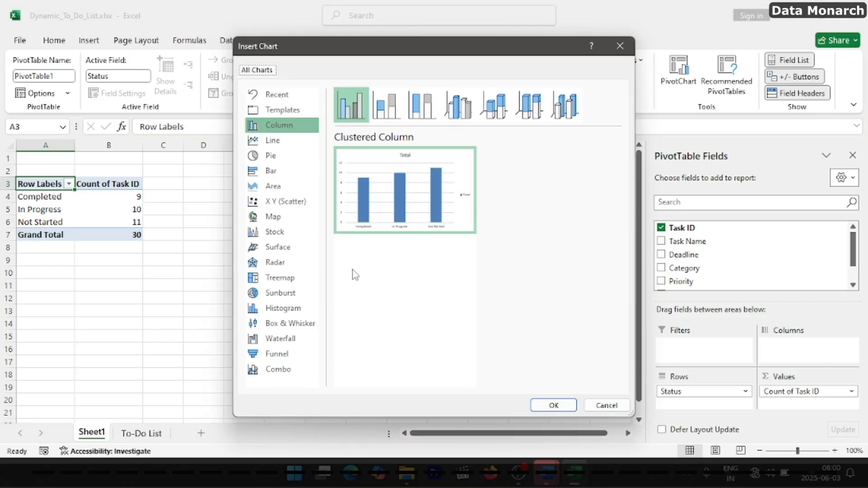
{"action": "left_click", "coordinate": [281, 164]}
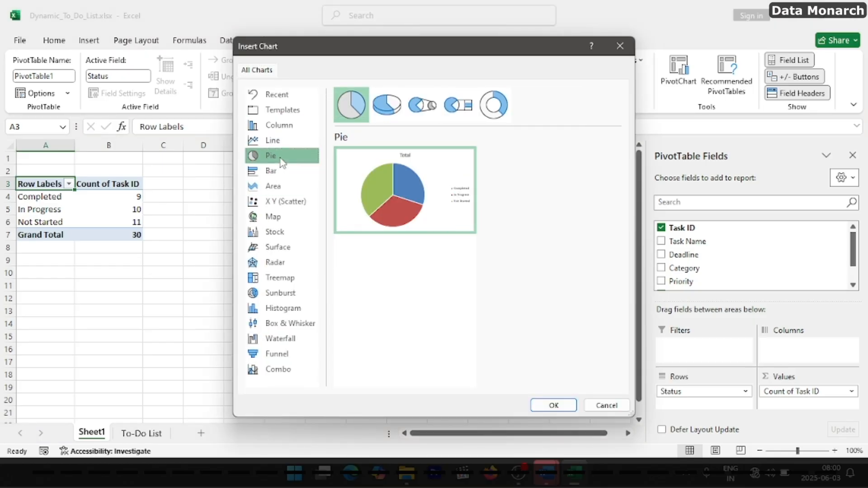
{"action": "mouse_move", "coordinate": [353, 195]}
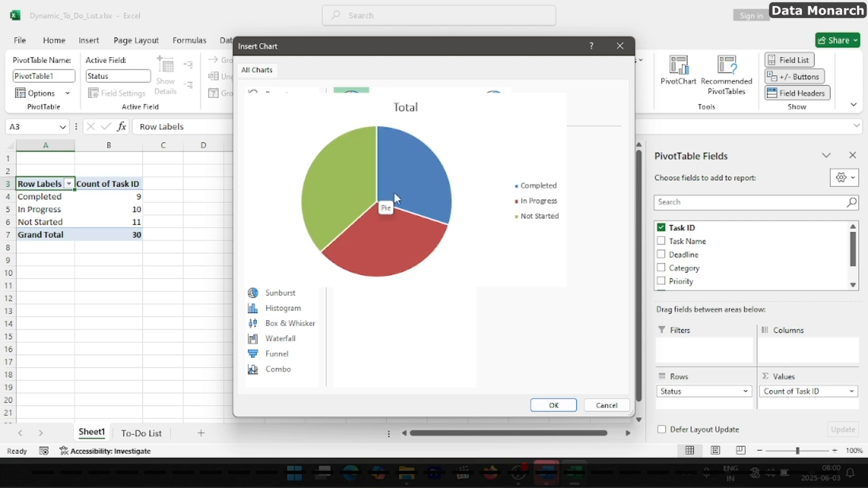
{"action": "left_click", "coordinate": [498, 107]}
{"action": "mouse_move", "coordinate": [407, 214]}
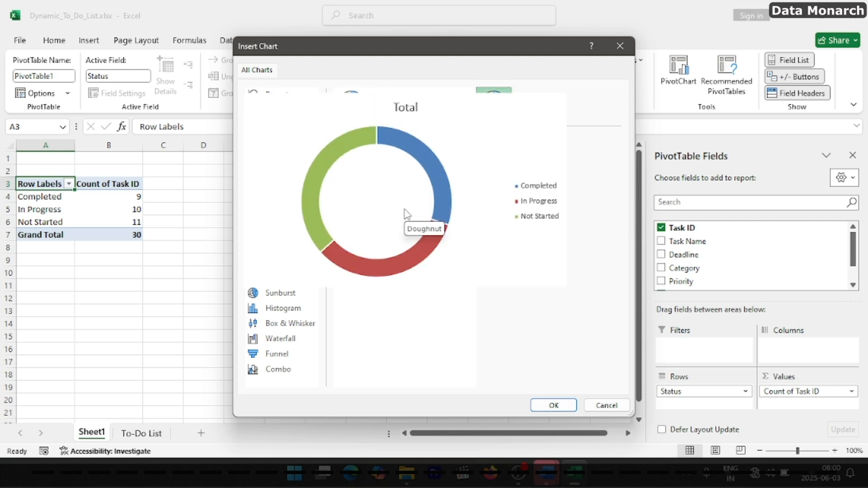
{"action": "left_click", "coordinate": [553, 406]}
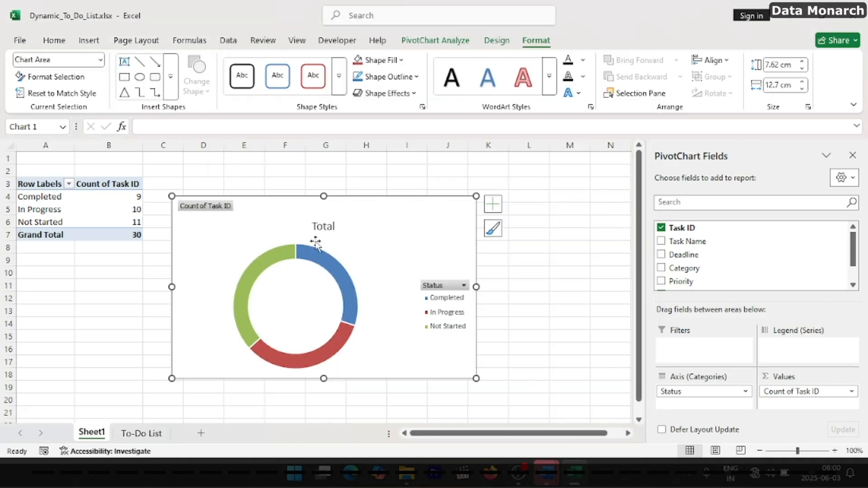
Change the doughnut chart's title to "Task Progress Summary".
{"action": "double_click", "coordinate": [323, 227]}
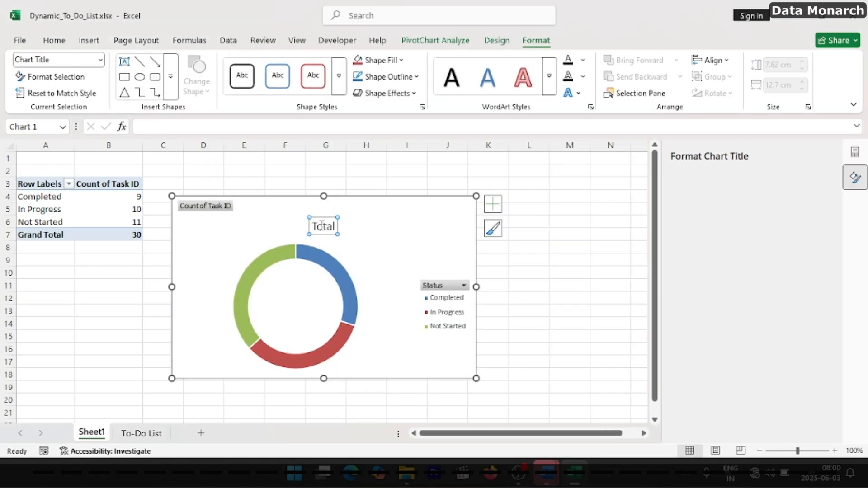
{"action": "double_click", "coordinate": [322, 226]}
{"action": "type", "text": "Task Progress"}
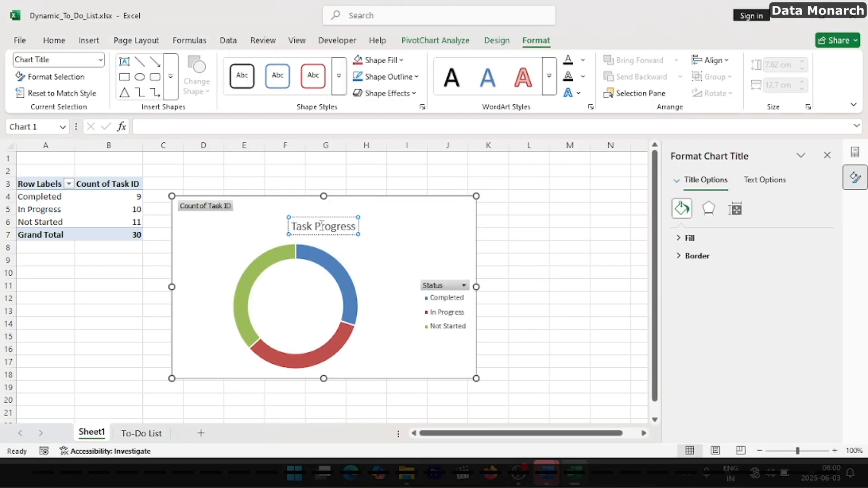
{"action": "type", "text": " Summary"}
{"action": "left_click", "coordinate": [202, 199]}
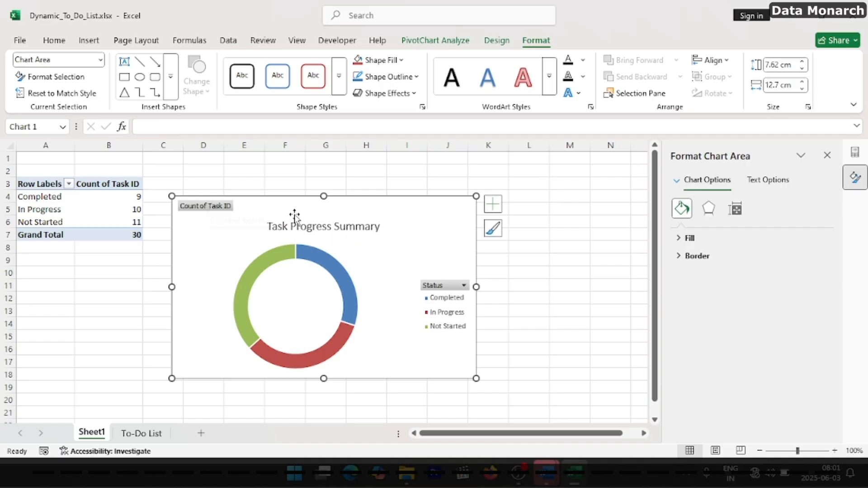
Hide the value field buttons on the doughnut chart.
{"action": "left_click", "coordinate": [199, 207]}
{"action": "right_click", "coordinate": [199, 207]}
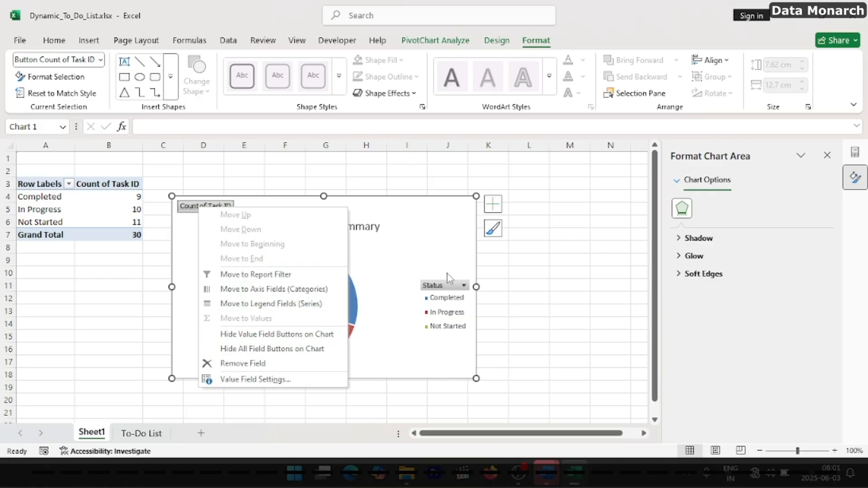
{"action": "left_click", "coordinate": [244, 336]}
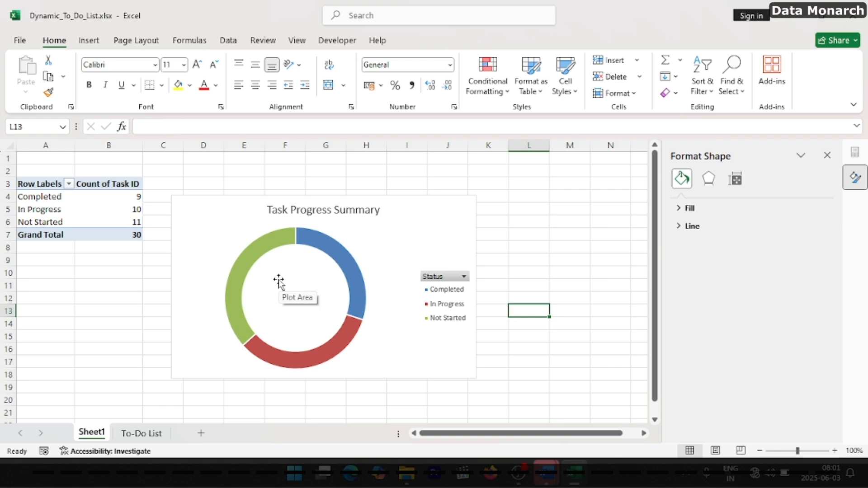
Fill the Completed slice of the doughnut chart with the standard green color.
{"action": "left_click", "coordinate": [353, 281]}
{"action": "left_click", "coordinate": [357, 297]}
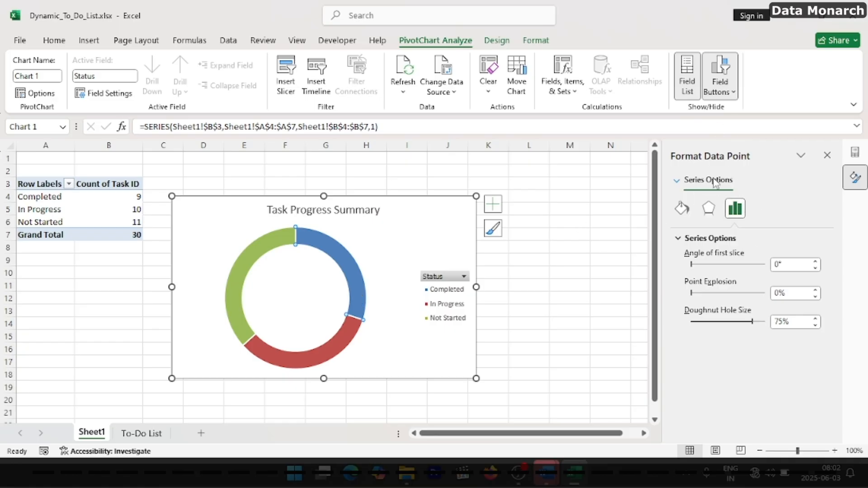
{"action": "left_click", "coordinate": [682, 209]}
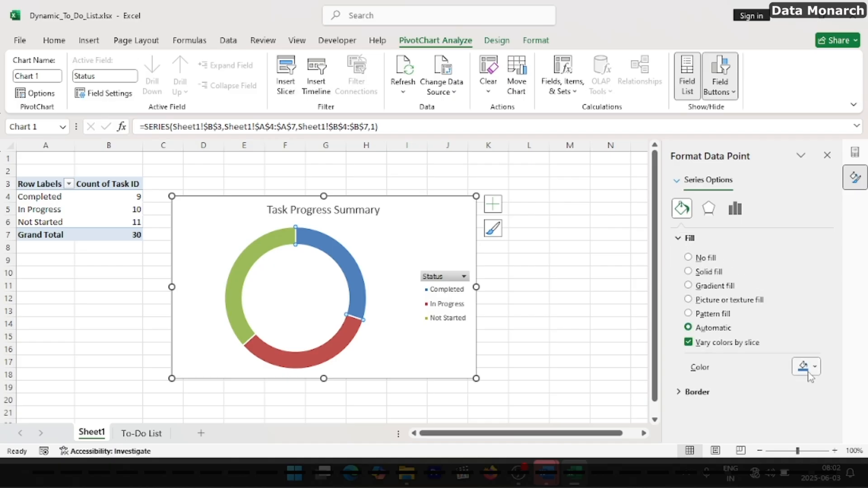
{"action": "left_click", "coordinate": [815, 368]}
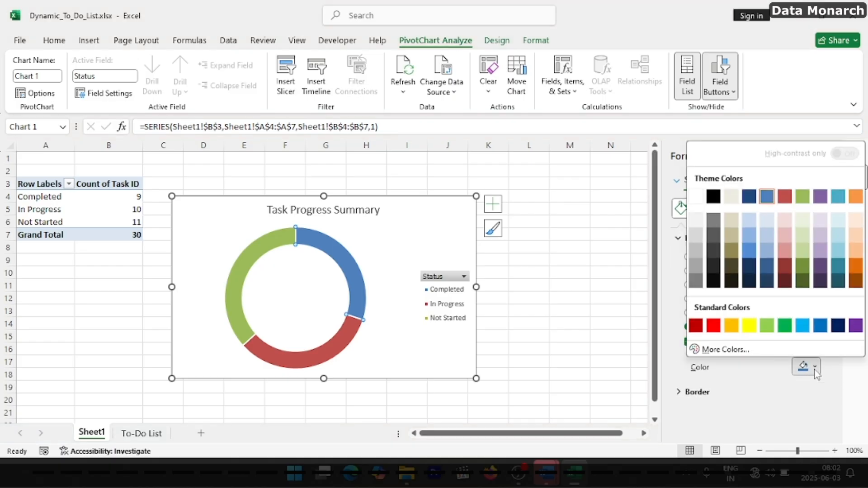
{"action": "left_click", "coordinate": [785, 326]}
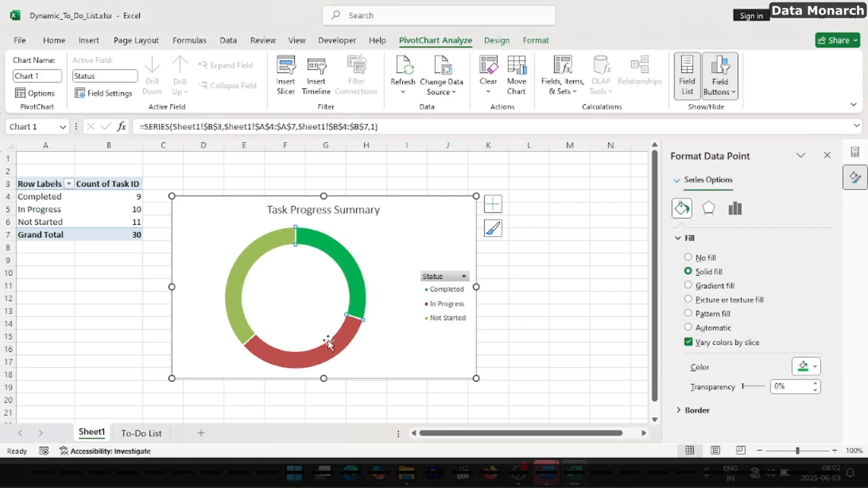
Fill the In Progress slice of the doughnut chart with the standard orange color.
{"action": "left_click", "coordinate": [335, 352]}
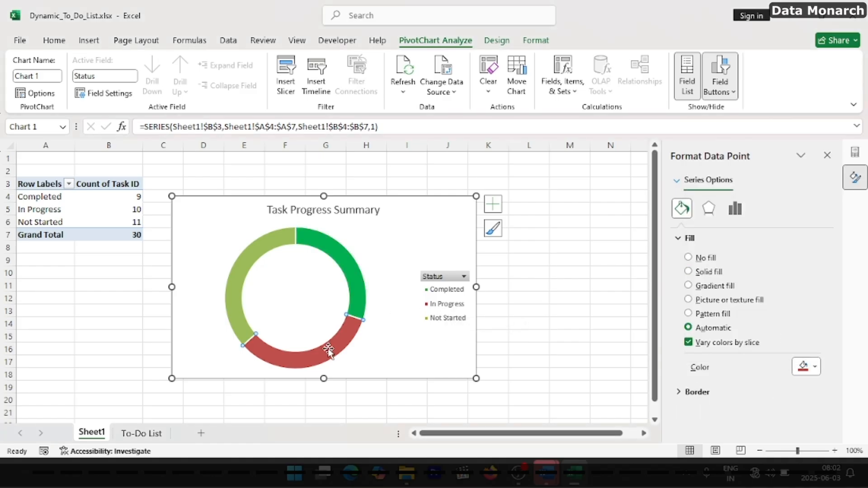
{"action": "left_click", "coordinate": [806, 367]}
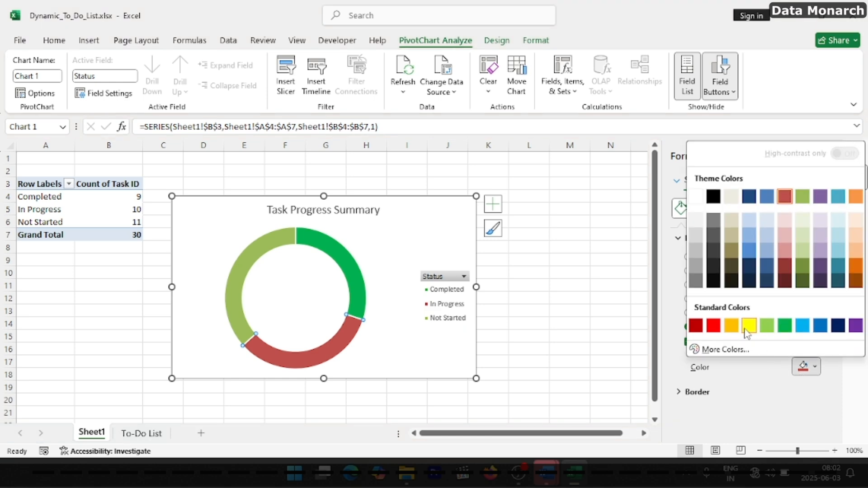
{"action": "left_click", "coordinate": [742, 331]}
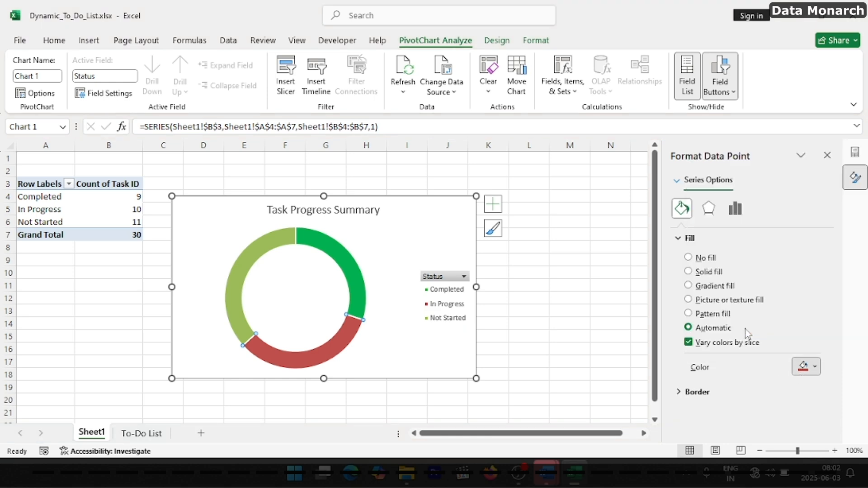
{"action": "left_click", "coordinate": [806, 368]}
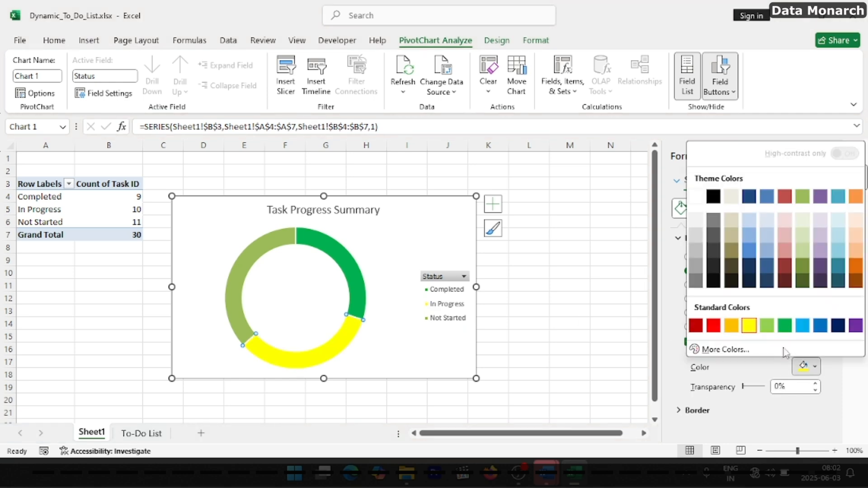
{"action": "left_click", "coordinate": [733, 327]}
Fill the Not Started slice of the doughnut chart with the standard red color.
{"action": "left_click", "coordinate": [240, 265]}
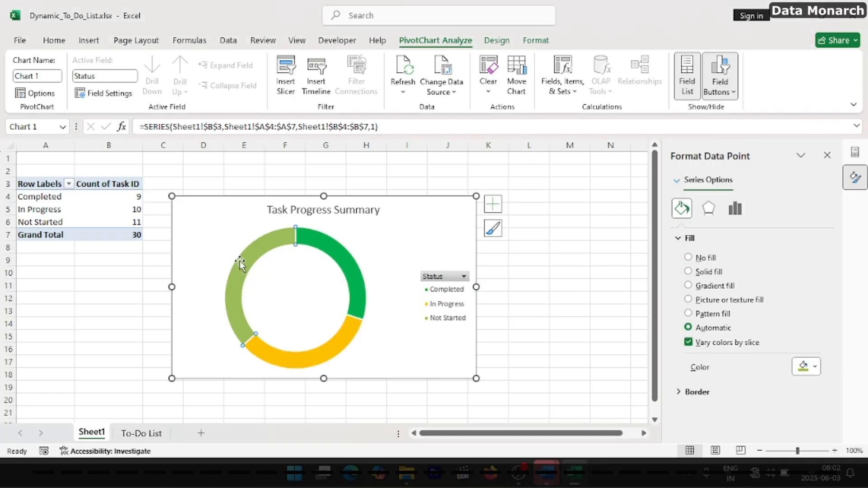
{"action": "left_click", "coordinate": [806, 367]}
{"action": "left_click", "coordinate": [722, 326]}
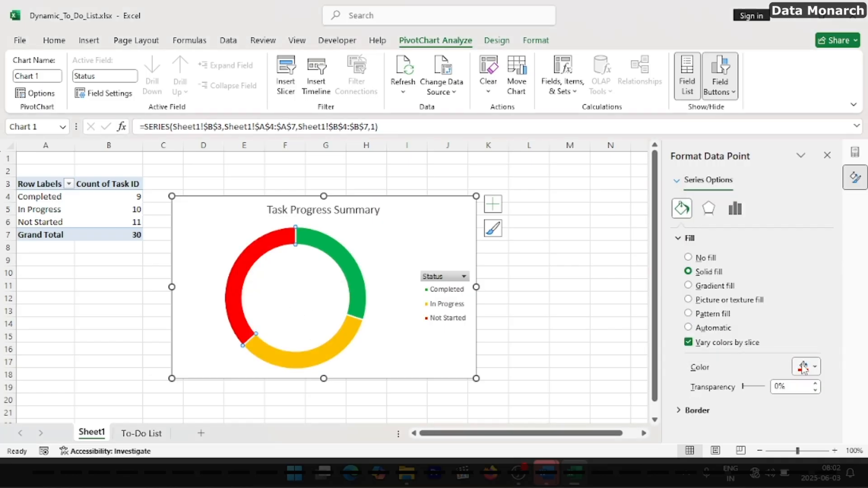
Change the fill of the doughnut chart's Not Started slice to the standard dark red color.
{"action": "left_click", "coordinate": [816, 368]}
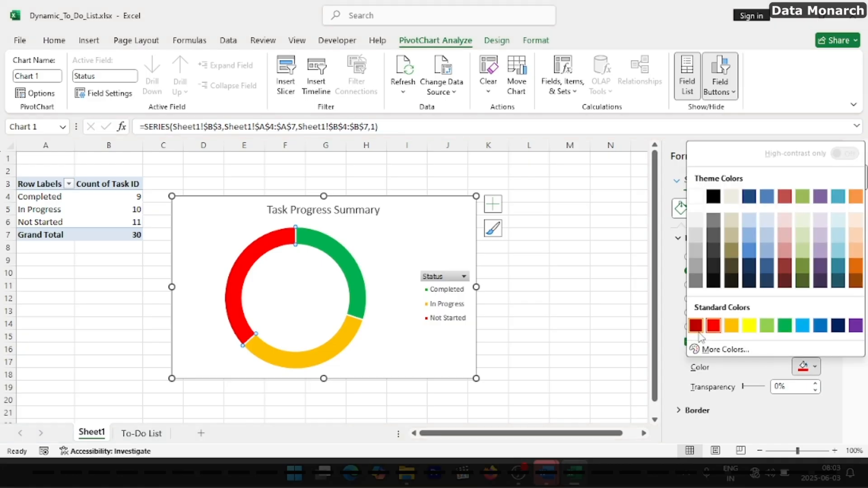
{"action": "left_click", "coordinate": [699, 330]}
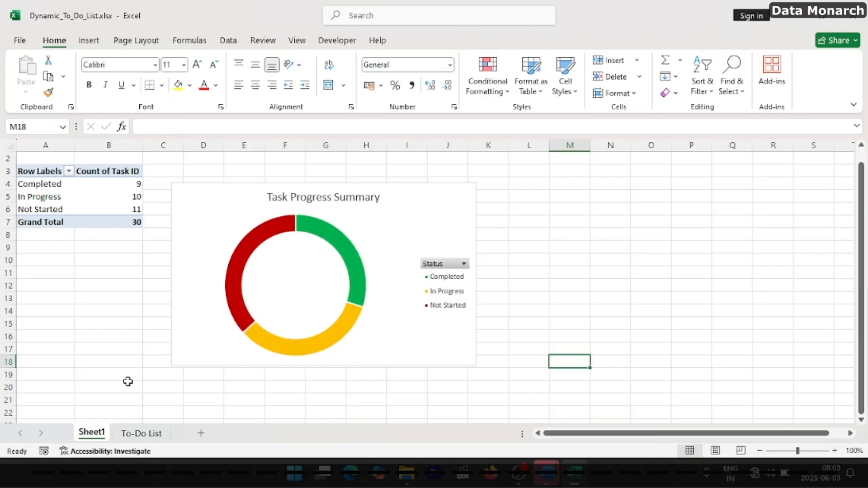
{"action": "scroll", "coordinate": [128, 382], "scroll_direction": "down", "scroll_amount": 2}
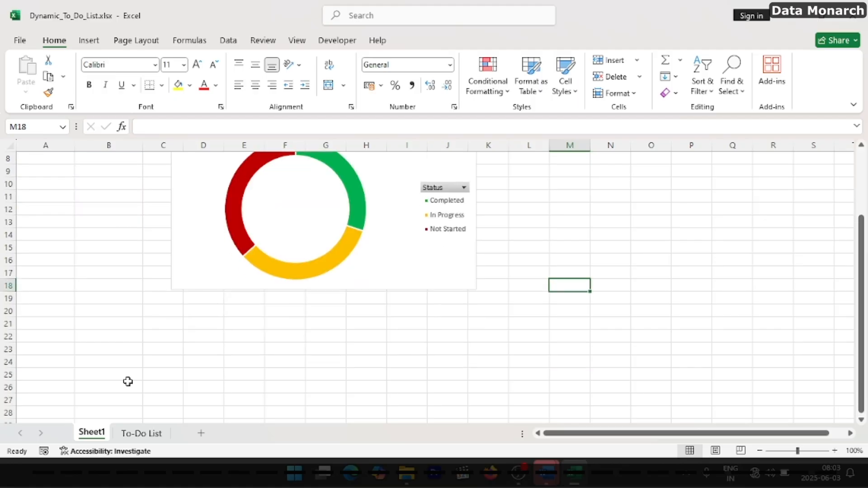
{"action": "left_click", "coordinate": [89, 325]}
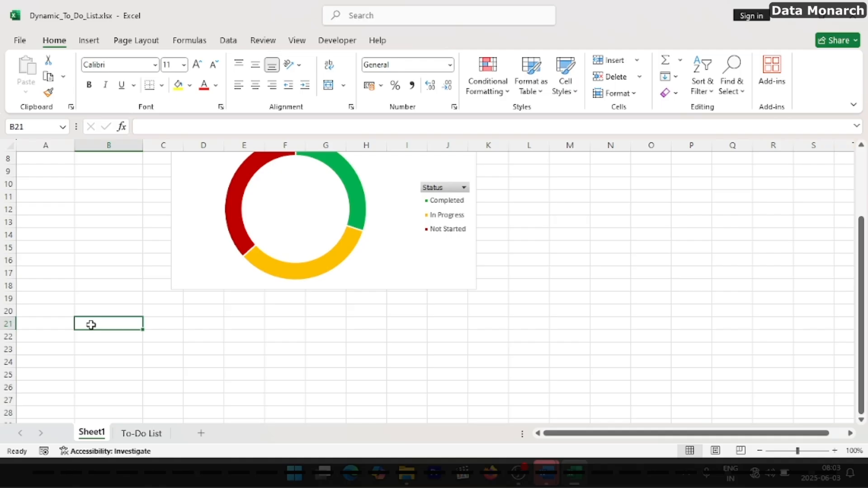
{"action": "scroll", "coordinate": [628, 238], "scroll_direction": "up", "scroll_amount": 3}
{"action": "left_click", "coordinate": [569, 233]}
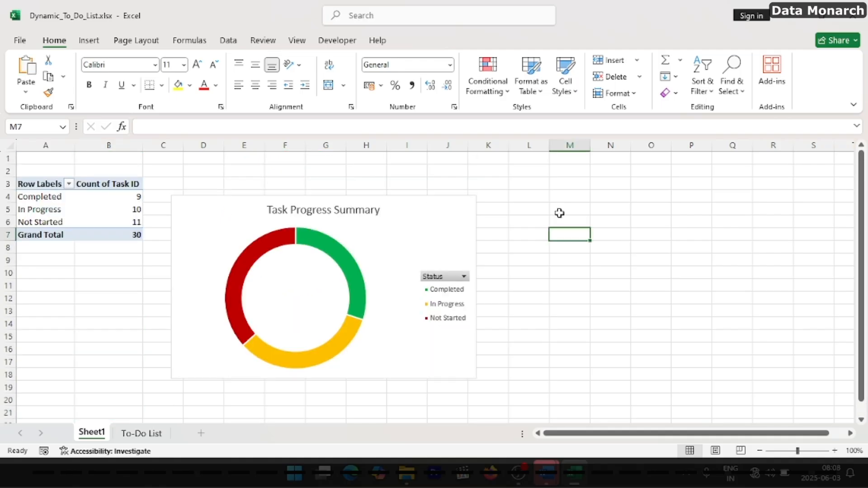
Start a COUNTIF formula in Sheet1 cell M5 that counts "Completed" in the To-Do List sheet's status range F2:F31.
{"action": "left_click", "coordinate": [560, 213]}
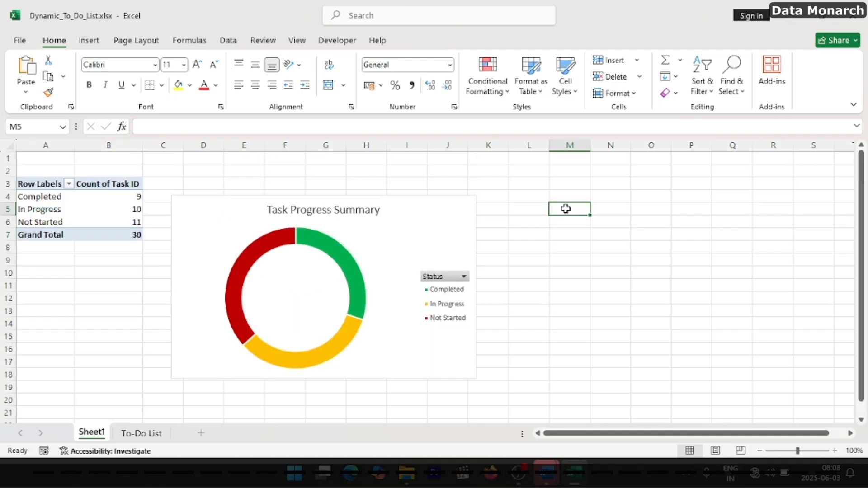
{"action": "type", "text": "="}
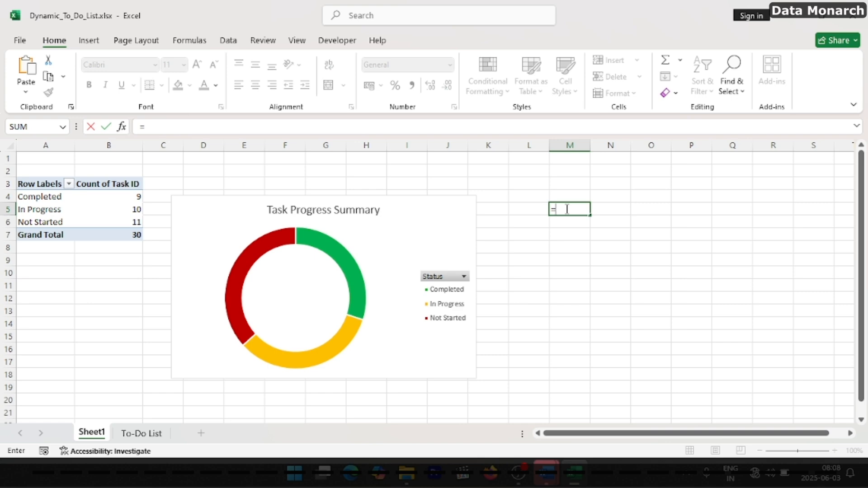
{"action": "type", "text": "COUN"}
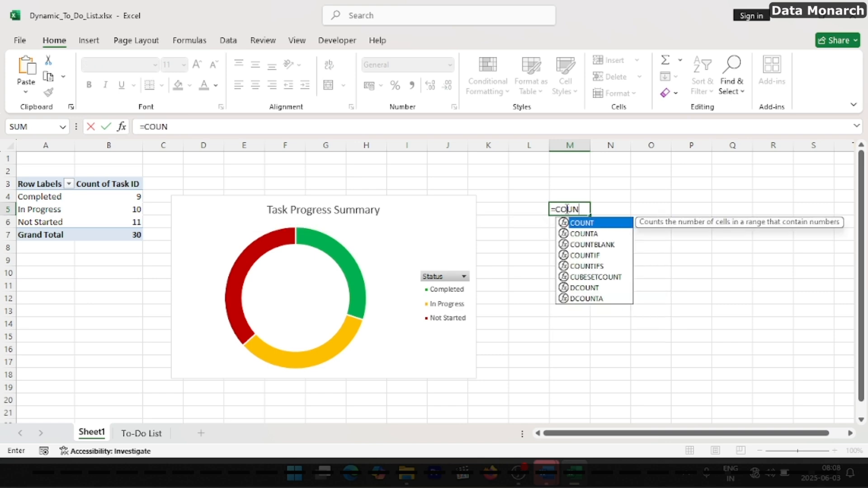
{"action": "type", "text": "TIF("}
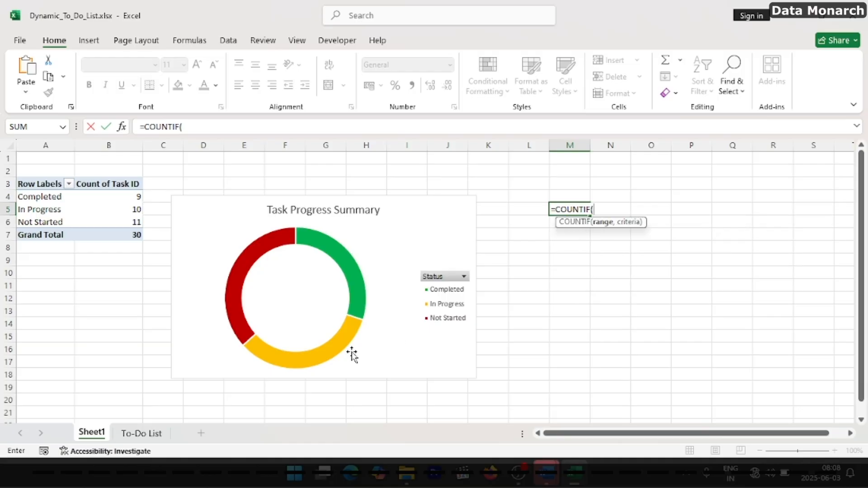
{"action": "left_click", "coordinate": [140, 434]}
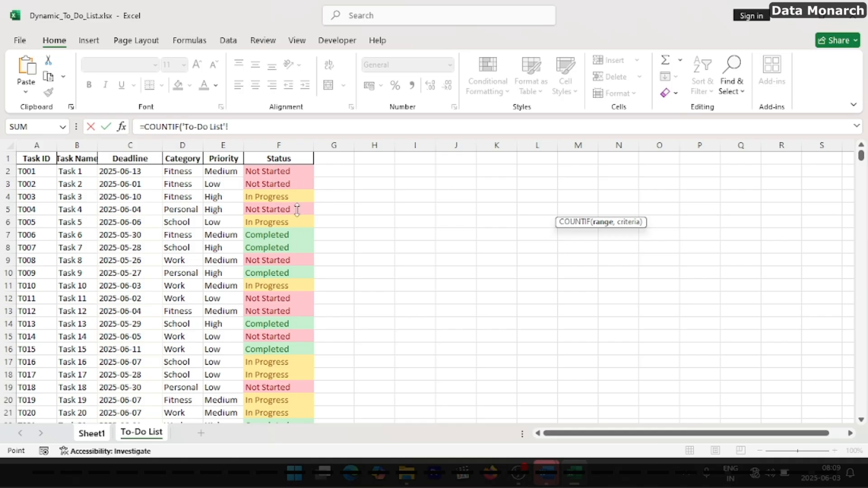
{"action": "left_click", "coordinate": [294, 174]}
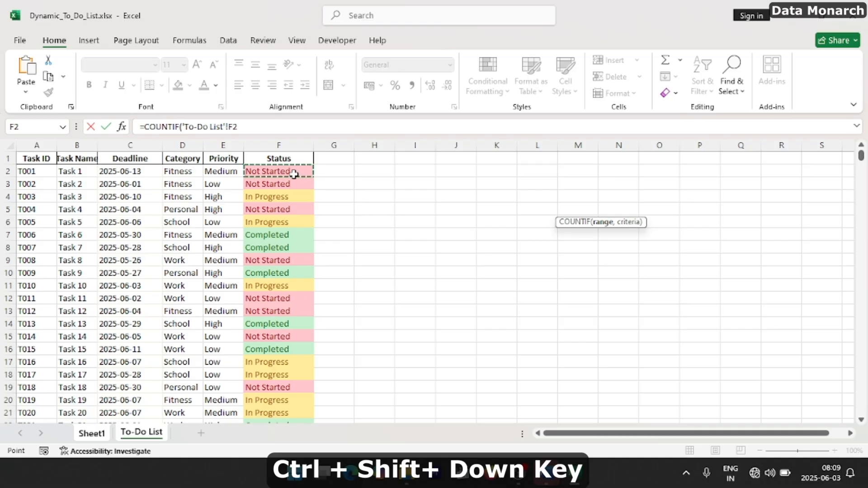
{"action": "key", "text": "ctrl+shift+Down"}
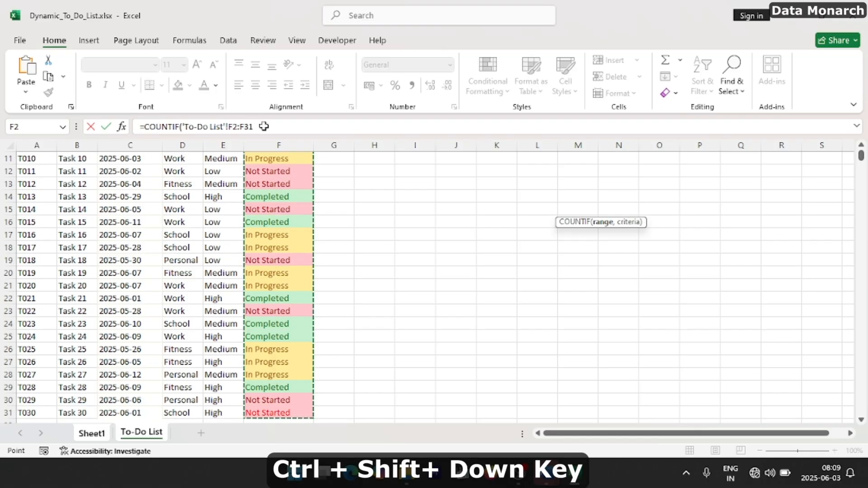
{"action": "type", "text": ","}
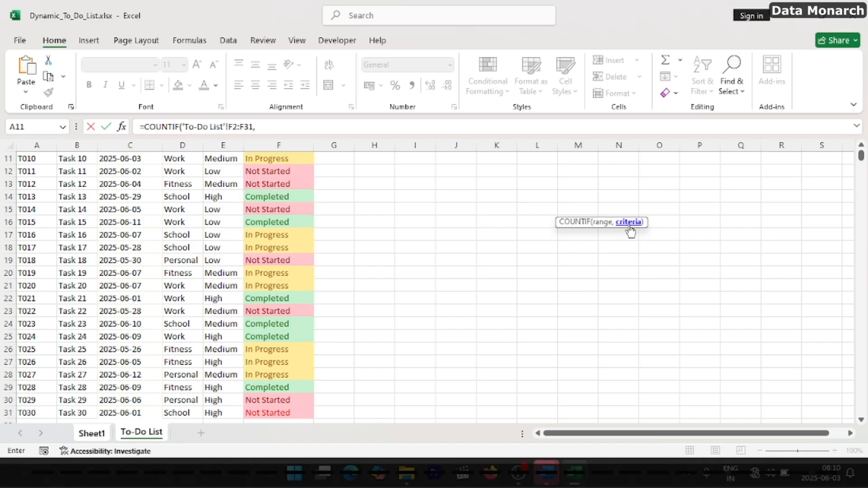
{"action": "left_click", "coordinate": [277, 128]}
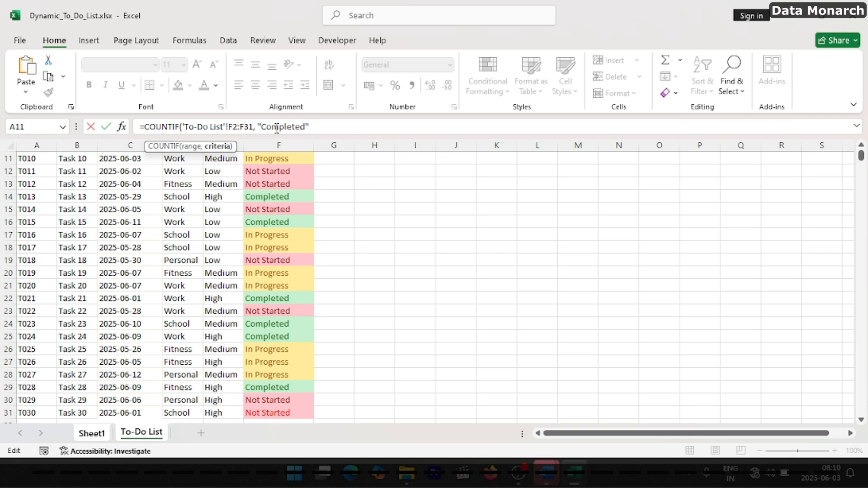
Extend the M5 formula to divide by COUNTA of 'To-Do List'!F2:F31 and try to enter it.
{"action": "type", "text": "CO"}
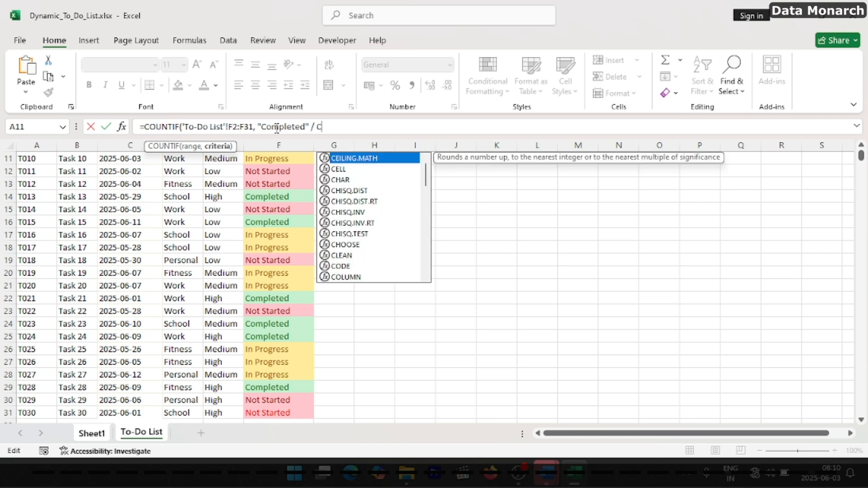
{"action": "type", "text": "UNTA("}
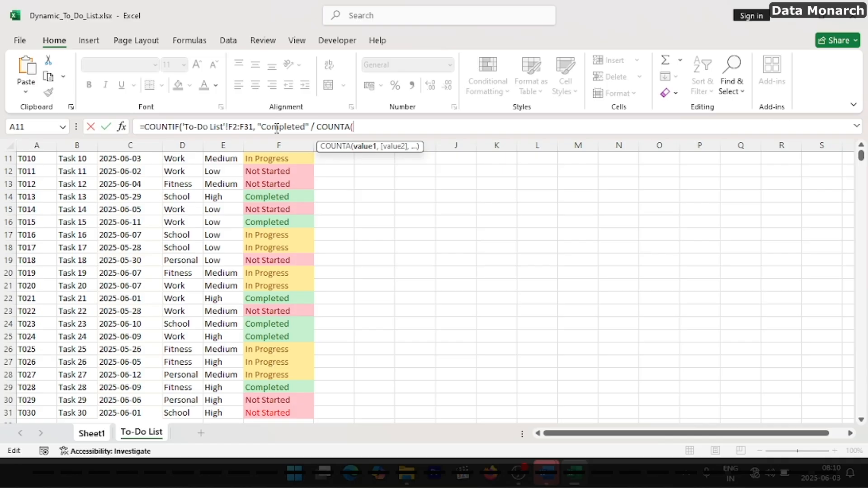
{"action": "scroll", "coordinate": [285, 185], "scroll_direction": "up", "scroll_amount": 1}
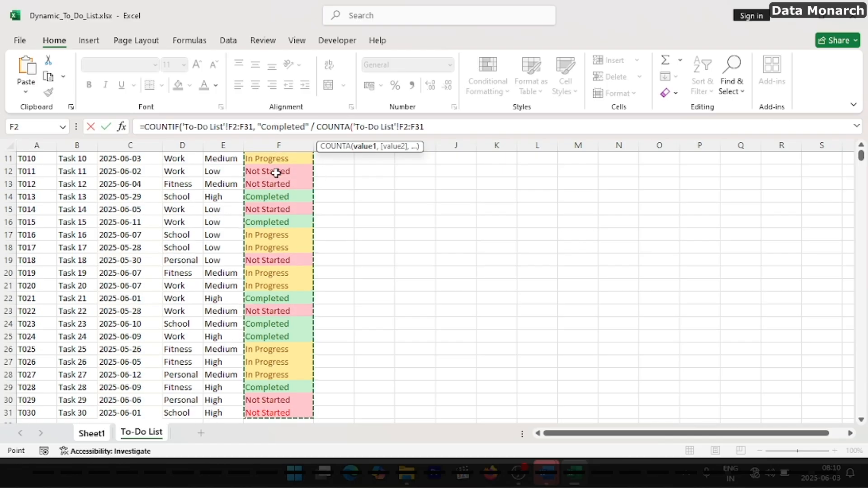
{"action": "type", "text": ")"}
{"action": "key", "text": "Return"}
{"action": "key", "text": "Escape"}
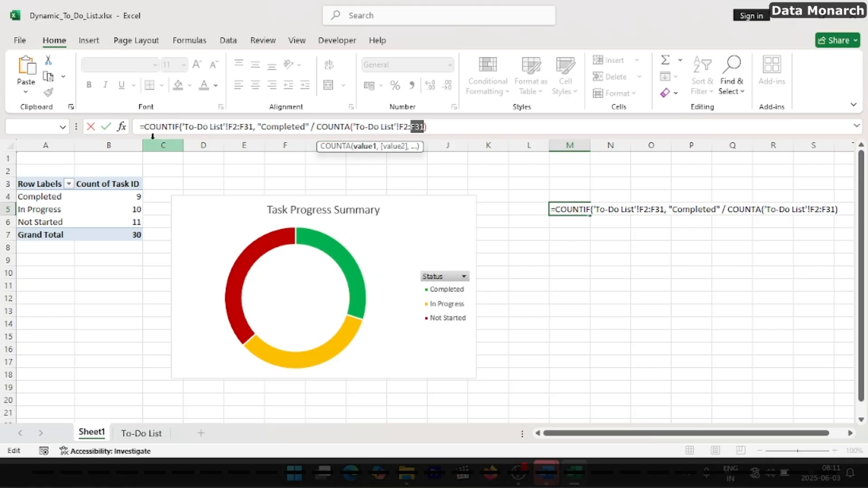
Add the missing closing parenthesis after "Completed" in the M5 formula and enter it.
{"action": "left_click", "coordinate": [309, 127]}
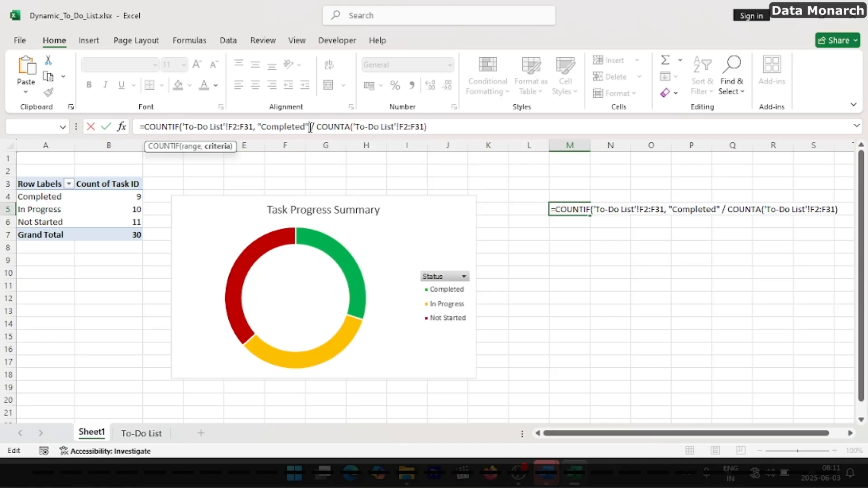
{"action": "type", "text": ")"}
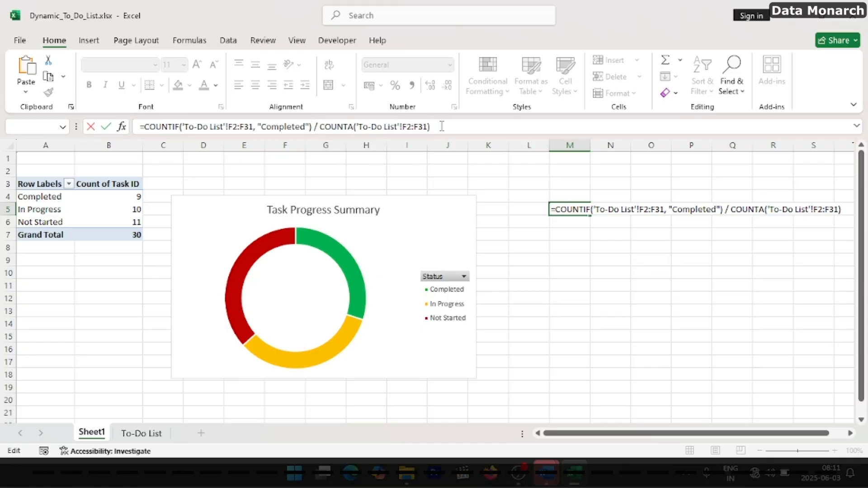
{"action": "key", "text": "Return"}
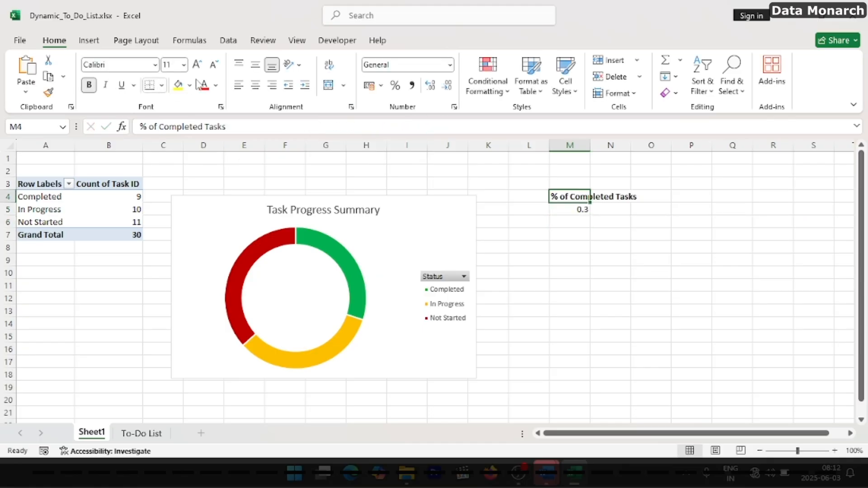
Color the "% of Completed Tasks" heading in M4 red and fit column M to its text.
{"action": "left_click", "coordinate": [204, 86]}
{"action": "double_click", "coordinate": [590, 146]}
Format cell M5 as Percentage with 2 decimal places.
{"action": "left_click", "coordinate": [611, 210]}
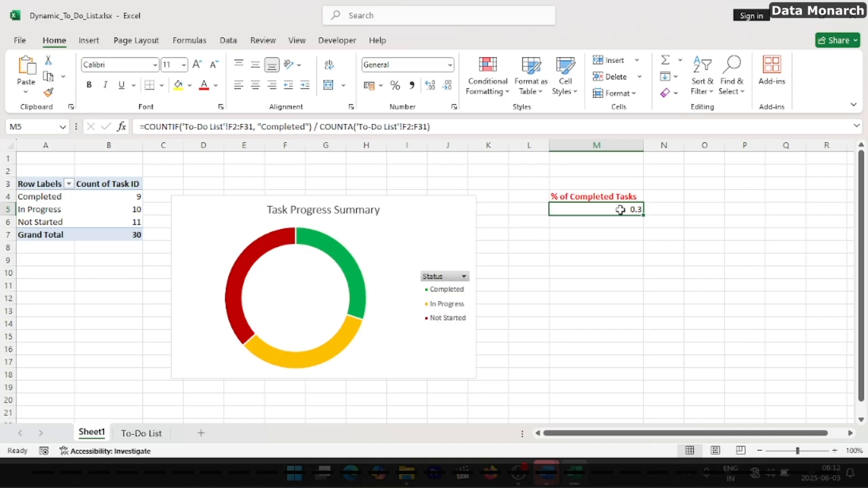
{"action": "right_click", "coordinate": [620, 210]}
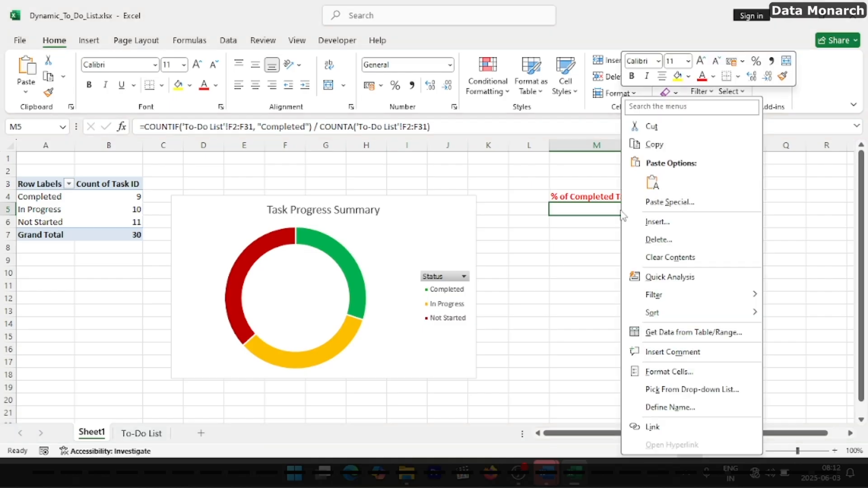
{"action": "left_click", "coordinate": [670, 372]}
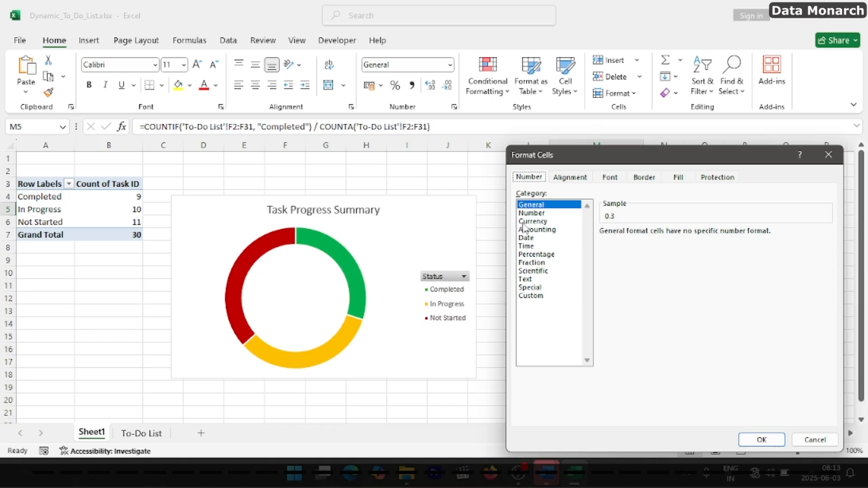
{"action": "left_click", "coordinate": [536, 256]}
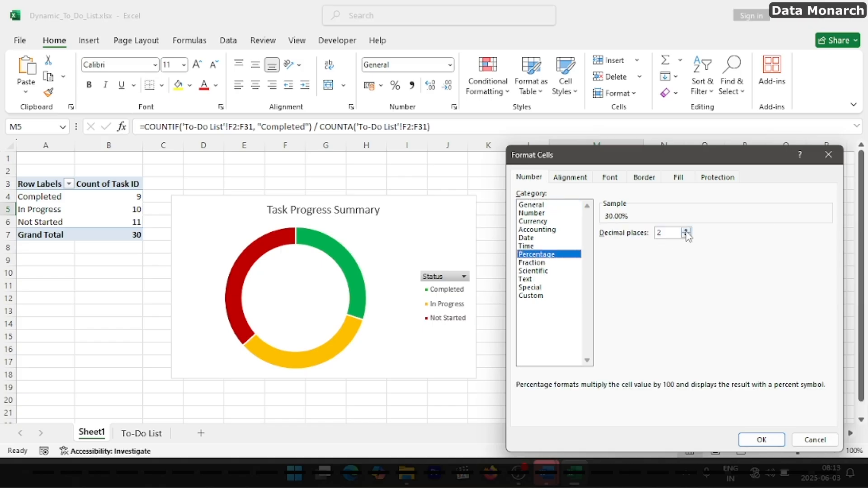
{"action": "left_click", "coordinate": [762, 441]}
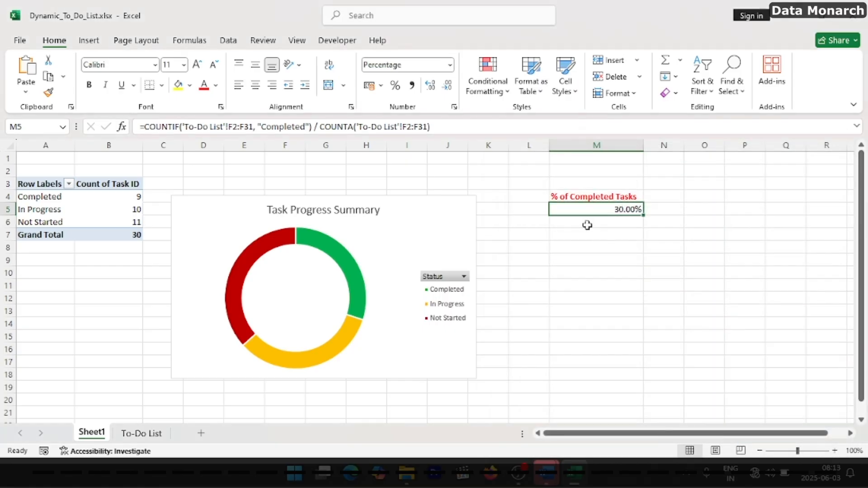
Reduce the percentage format of cell M5 to 0 decimal places.
{"action": "right_click", "coordinate": [622, 211]}
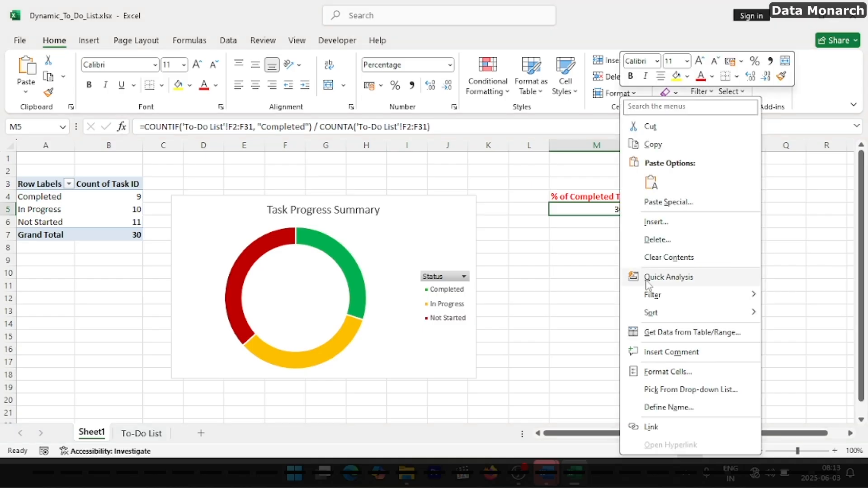
{"action": "left_click", "coordinate": [668, 371]}
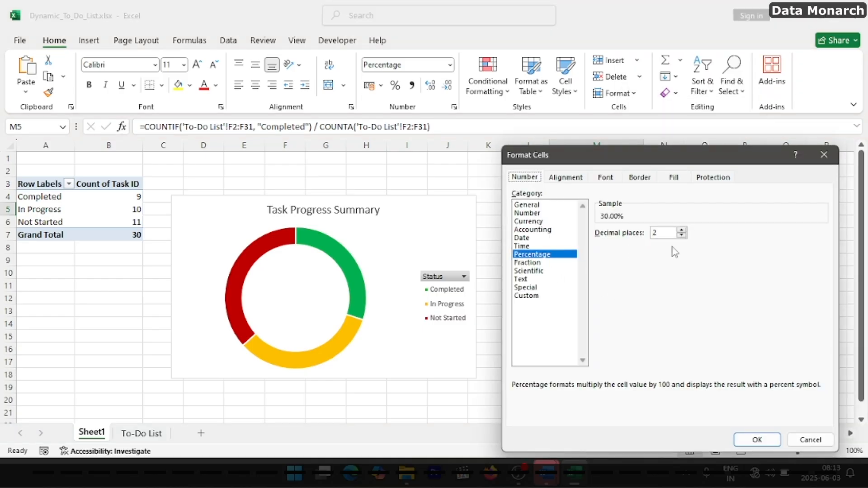
{"action": "left_click", "coordinate": [682, 235]}
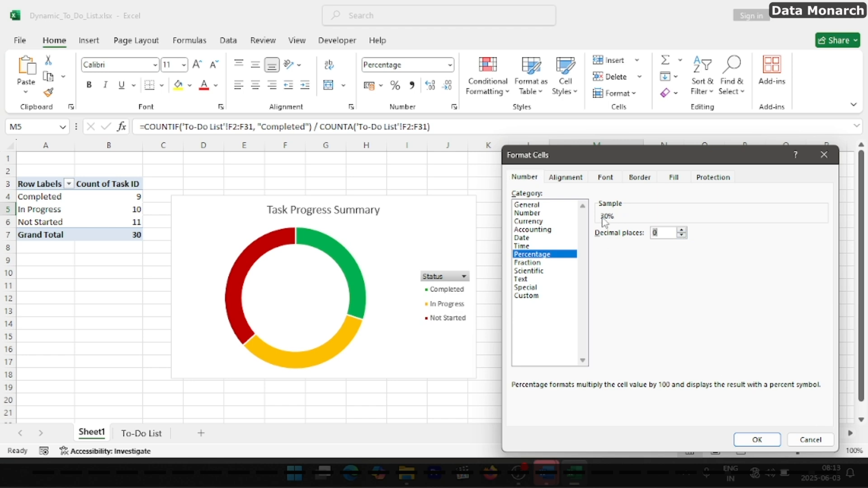
{"action": "left_click", "coordinate": [754, 439]}
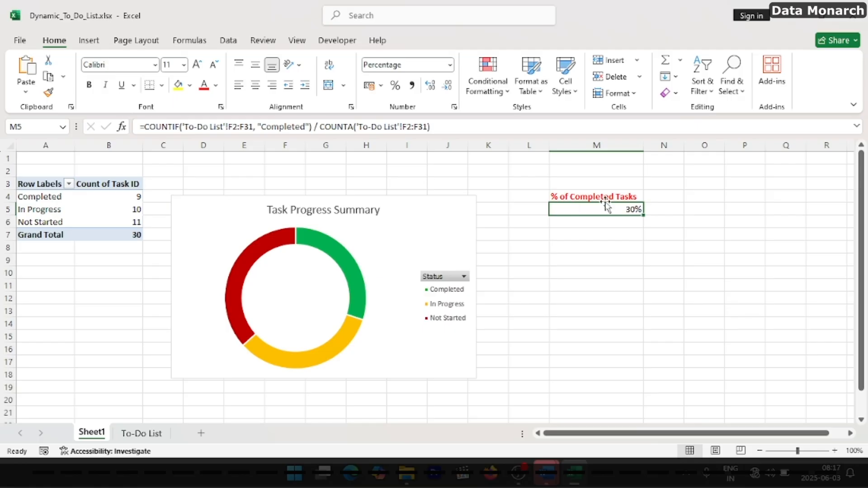
Apply a green gradient-fill data bar to cell M5 and widen column M.
{"action": "left_click", "coordinate": [508, 91]}
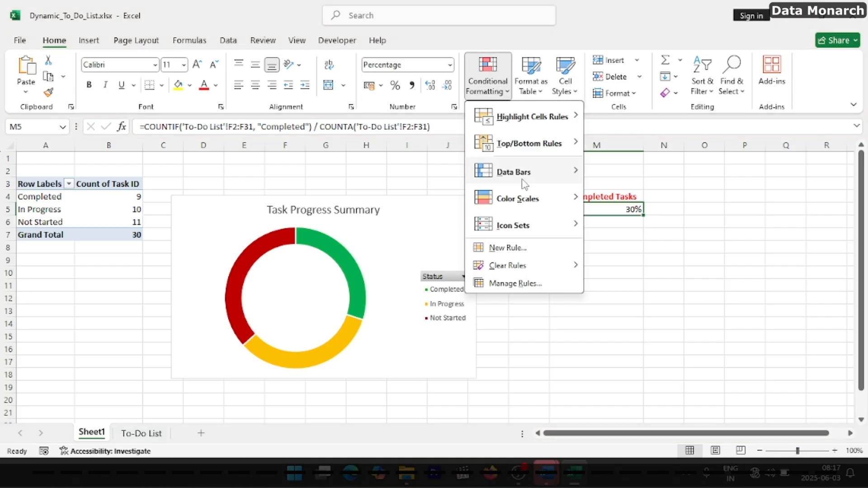
{"action": "mouse_move", "coordinate": [520, 177]}
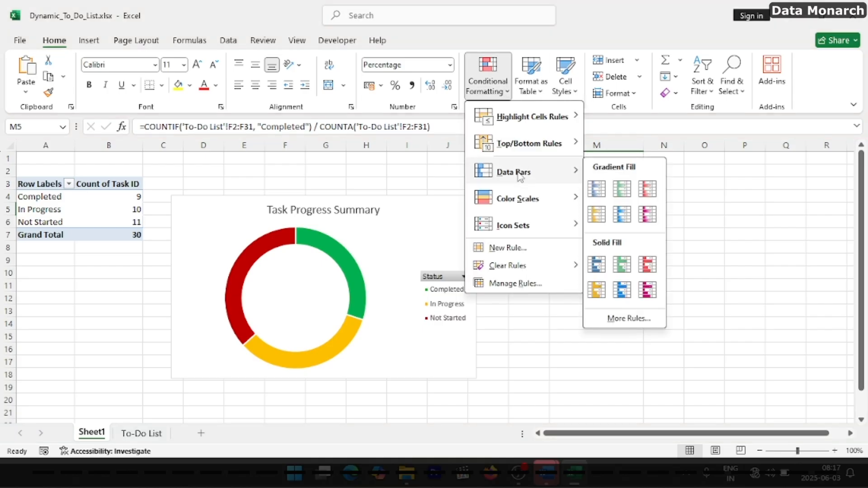
{"action": "left_click", "coordinate": [626, 195]}
{"action": "left_click_drag", "start_coordinate": [645, 142], "coordinate": [688, 143]}
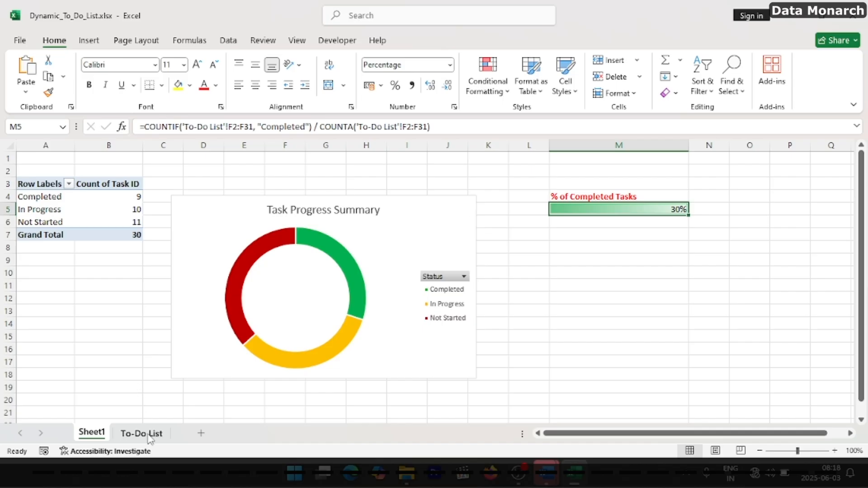
Move the doughnut chart from Sheet1 to the To-Do List sheet beside the task table and close the PivotChart Fields pane.
{"action": "left_click", "coordinate": [437, 200]}
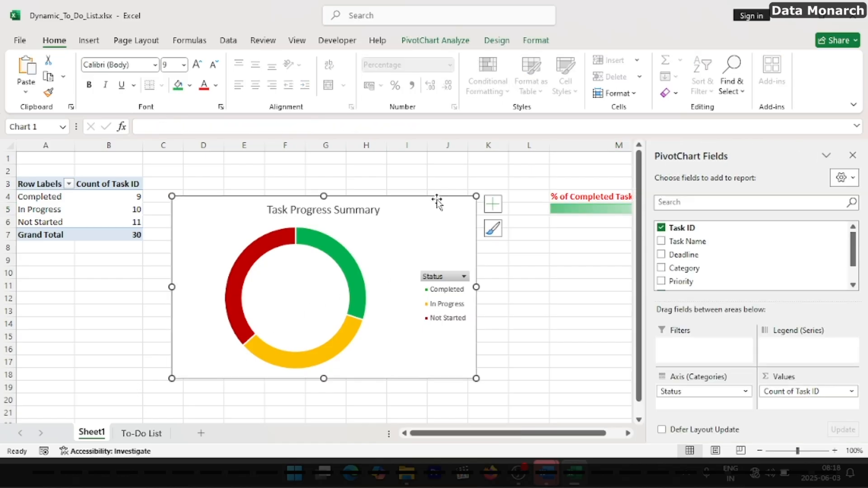
{"action": "key", "text": "Delete"}
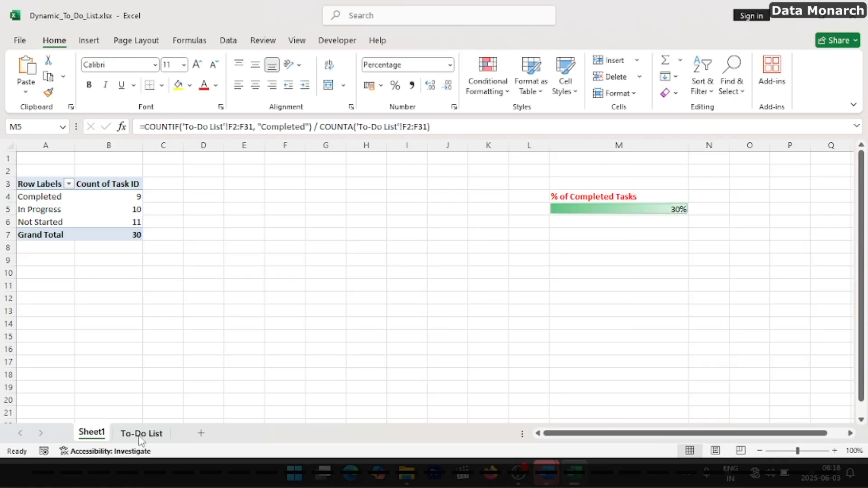
{"action": "left_click", "coordinate": [144, 434]}
{"action": "key", "text": "ctrl+v"}
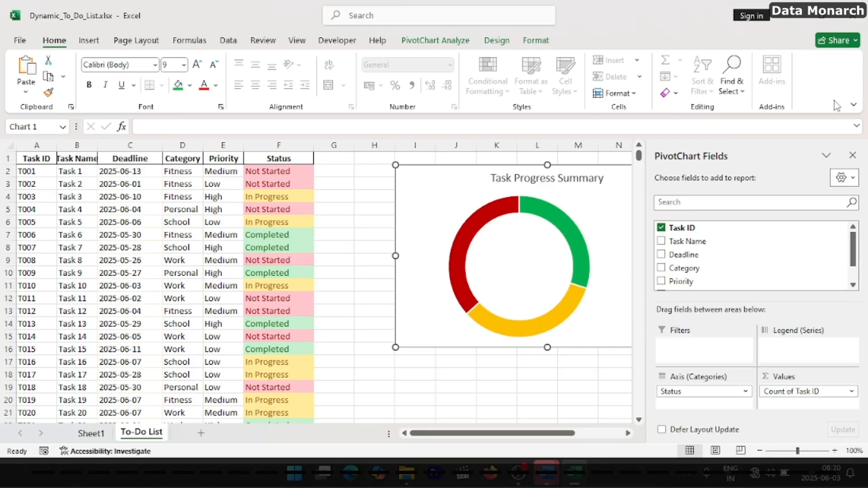
{"action": "left_click", "coordinate": [852, 157]}
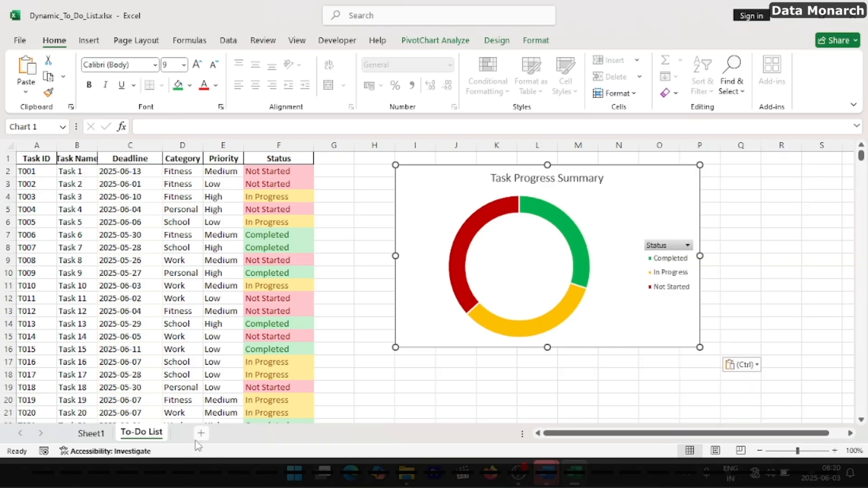
Copy the "% of Completed Tasks" heading and its percentage cell from Sheet1 to I18:I19 on the To-Do List sheet, below the chart.
{"action": "left_click", "coordinate": [105, 435]}
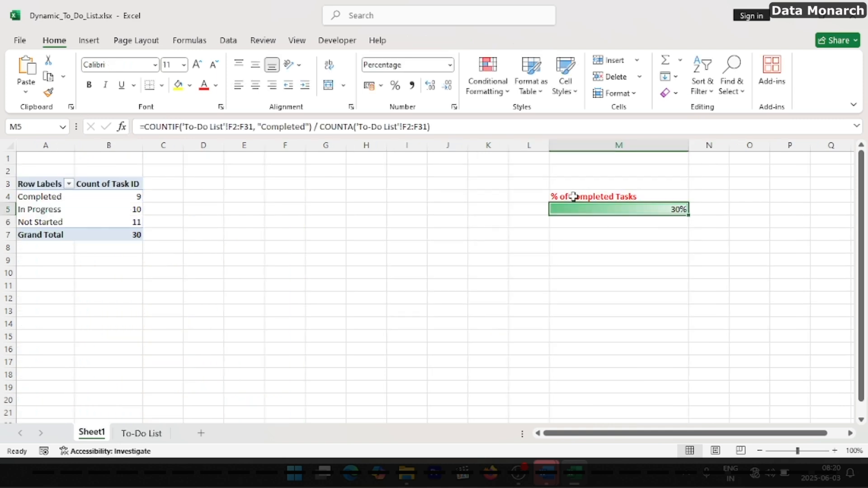
{"action": "left_click_drag", "start_coordinate": [585, 194], "coordinate": [581, 209]}
{"action": "key", "text": "ctrl+c"}
{"action": "left_click", "coordinate": [141, 434]}
{"action": "key", "text": "Return"}
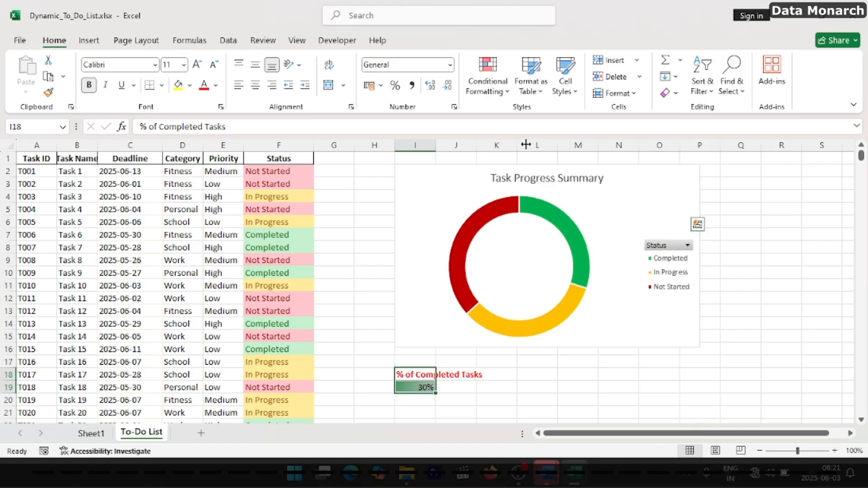
{"action": "left_click_drag", "start_coordinate": [526, 145], "coordinate": [533, 145]}
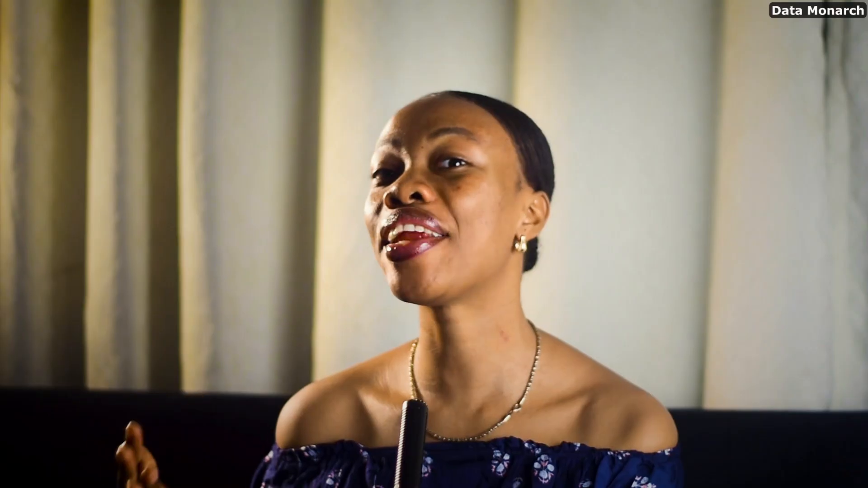